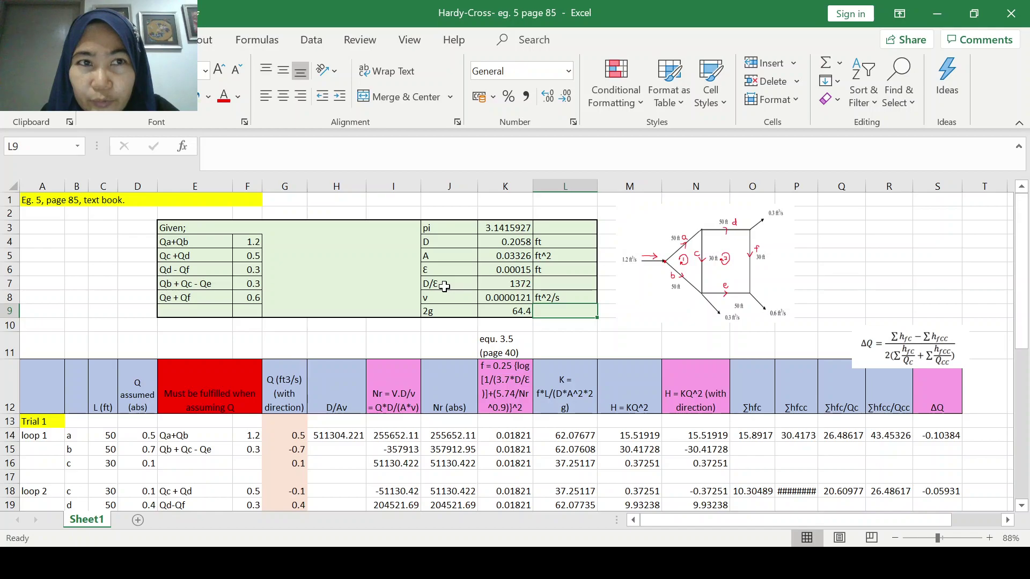
Step: Review the given pipe data: diameter D, area A, roughness ε, relative roughness D/ε and viscosity v
key(alt+Return)
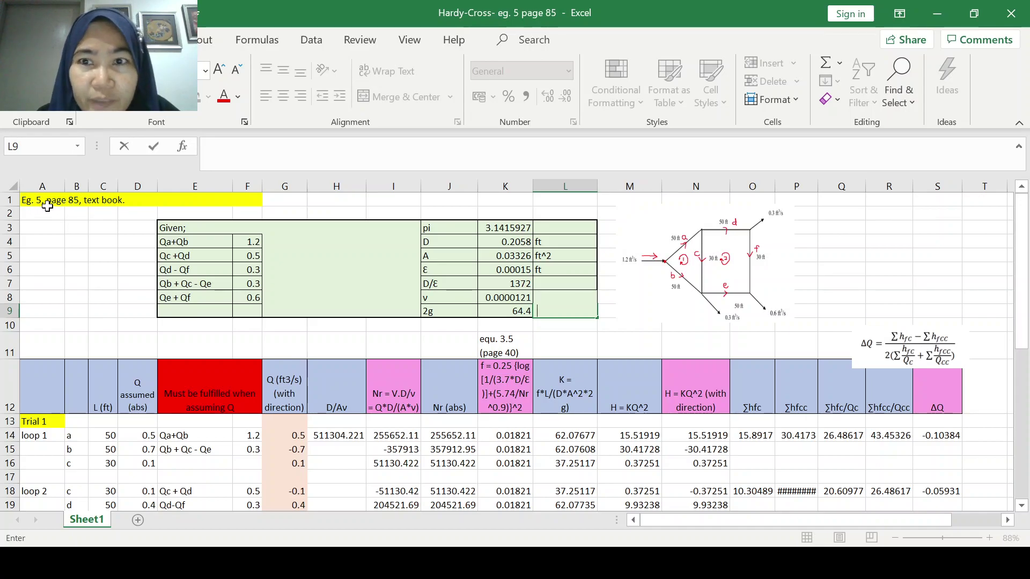
click(785, 256)
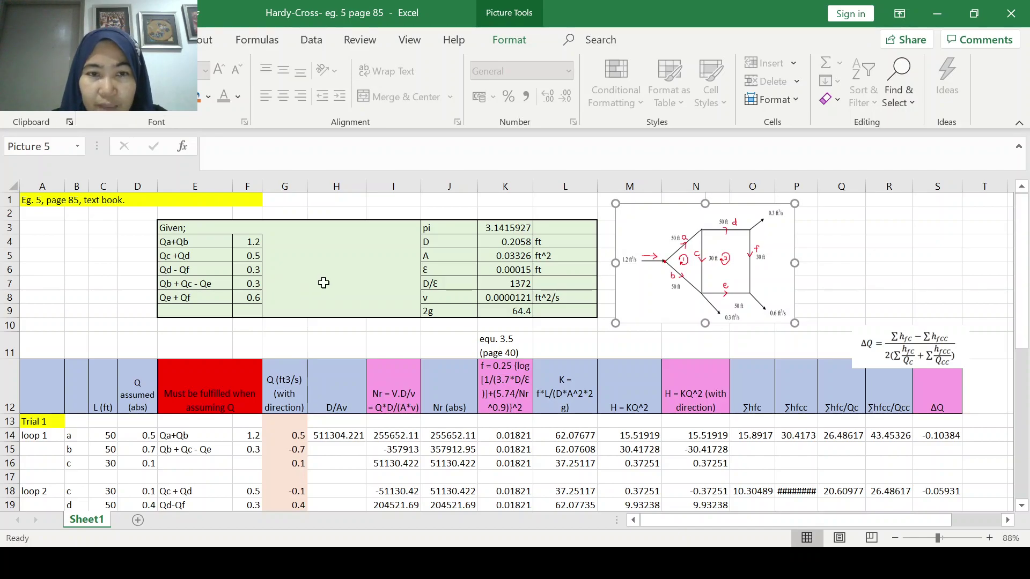
click(460, 230)
click(454, 242)
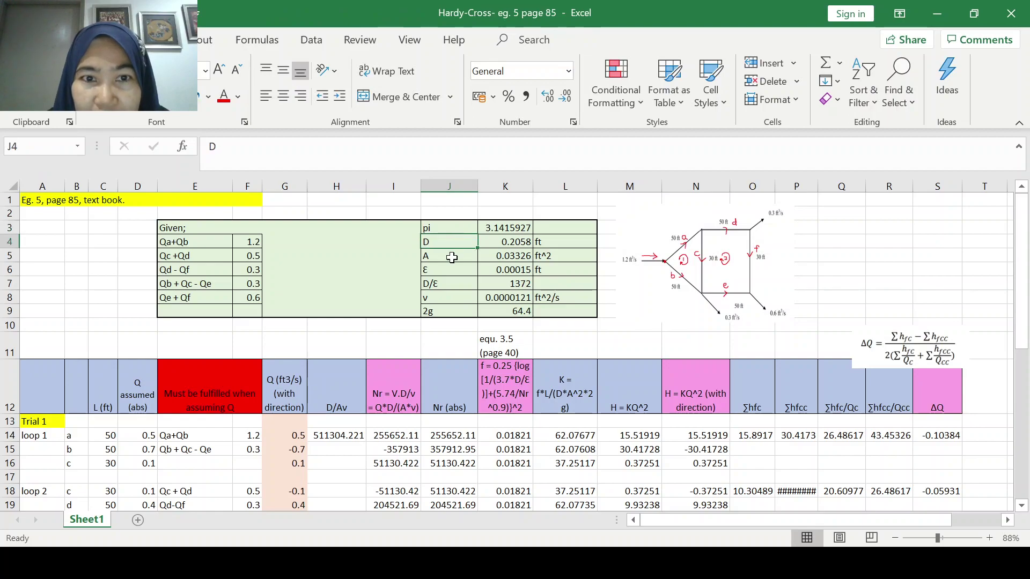
click(453, 258)
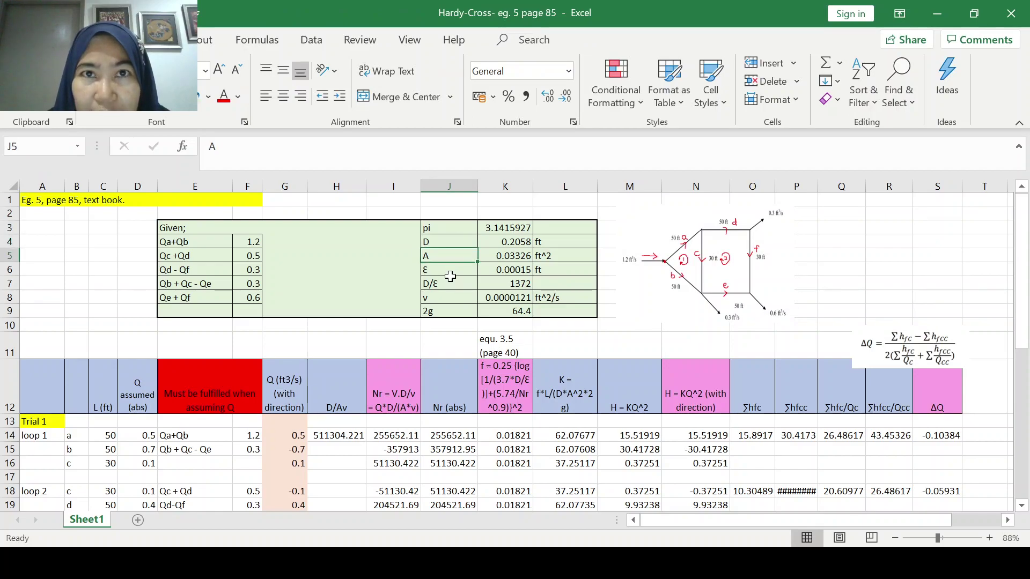
click(450, 278)
click(447, 271)
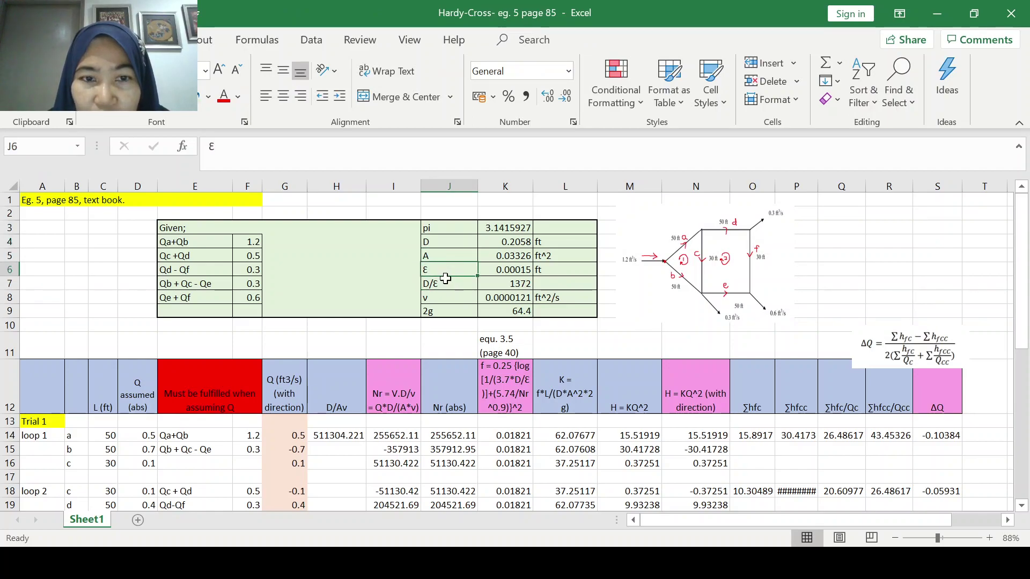
click(445, 284)
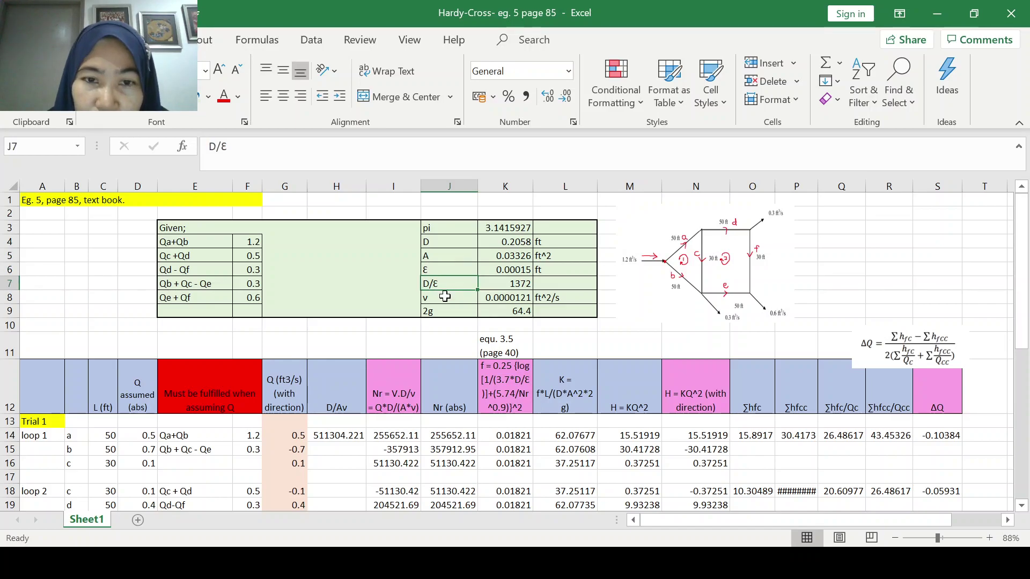
click(446, 297)
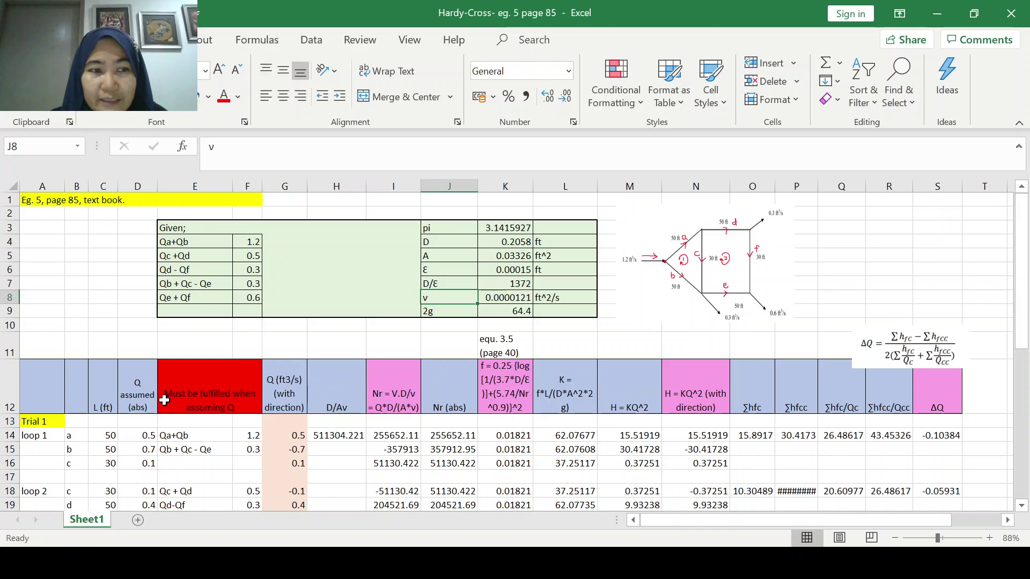
Step: Walk through the row 12 column headers, including L (ft) and Q assumed (abs)
scroll(165, 400, down, 1)
scroll(164, 399, down, 3)
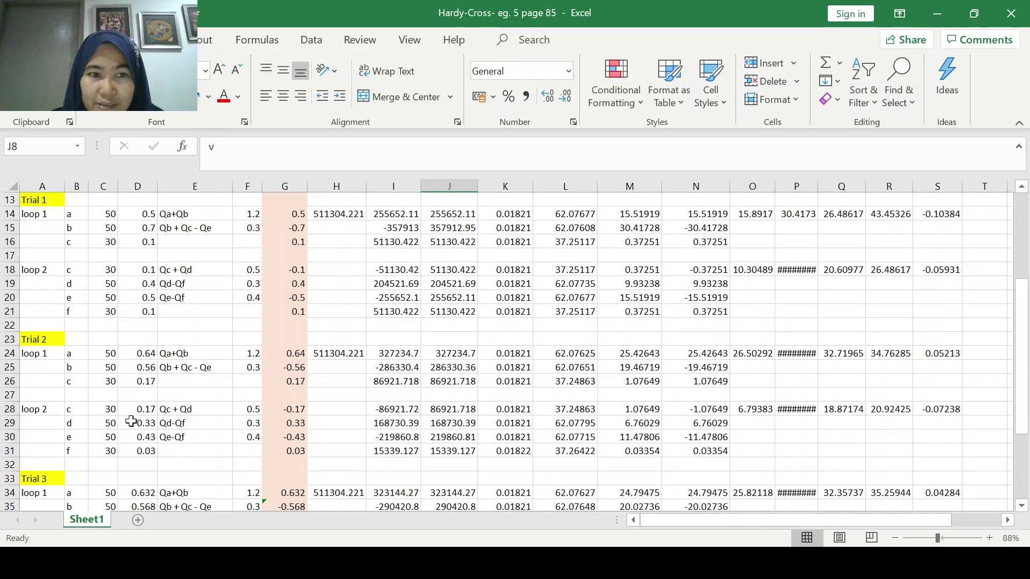
scroll(156, 424, up, 2)
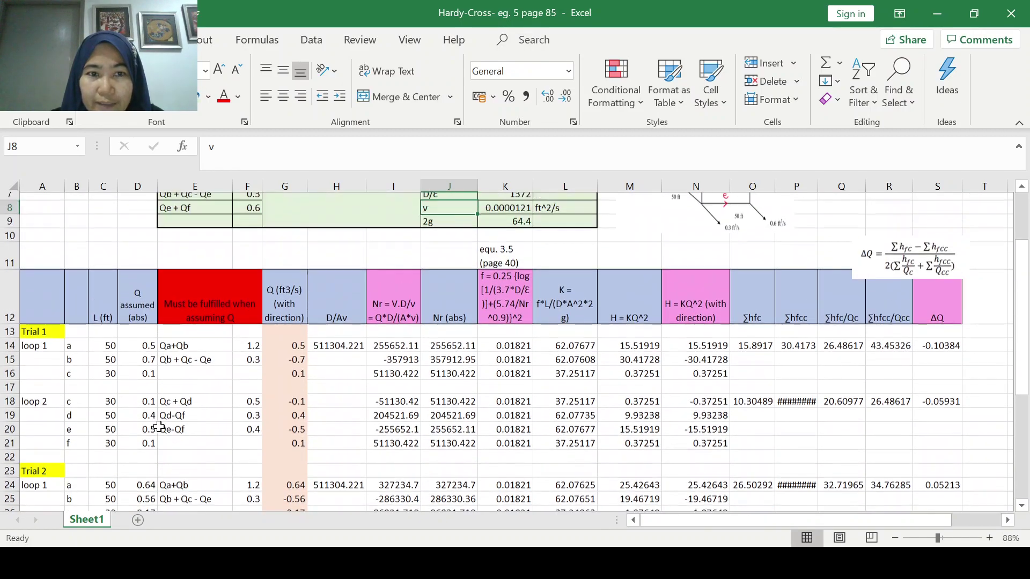
scroll(159, 426, up, 1)
scroll(160, 426, up, 1)
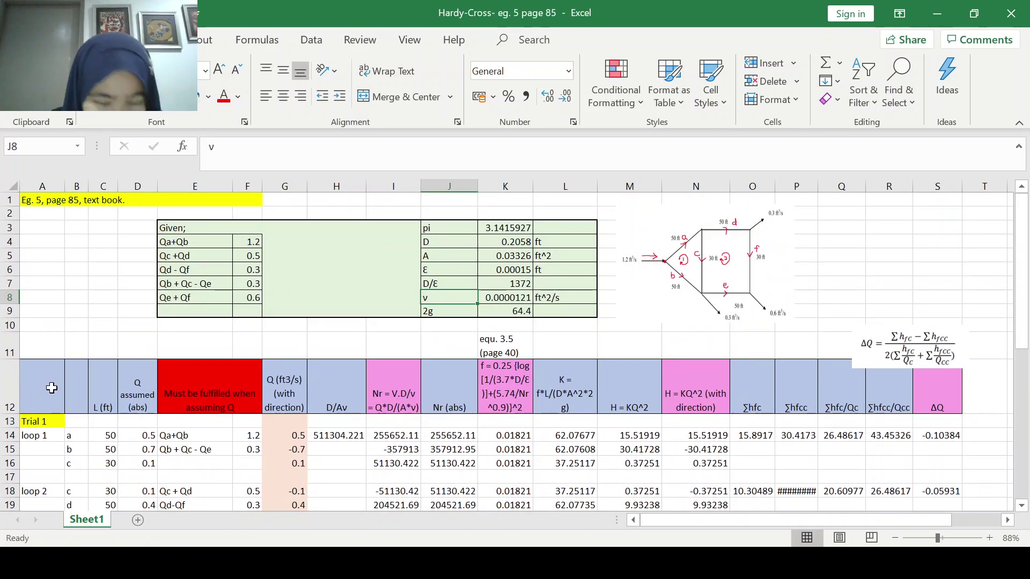
drag(220, 398, 921, 388)
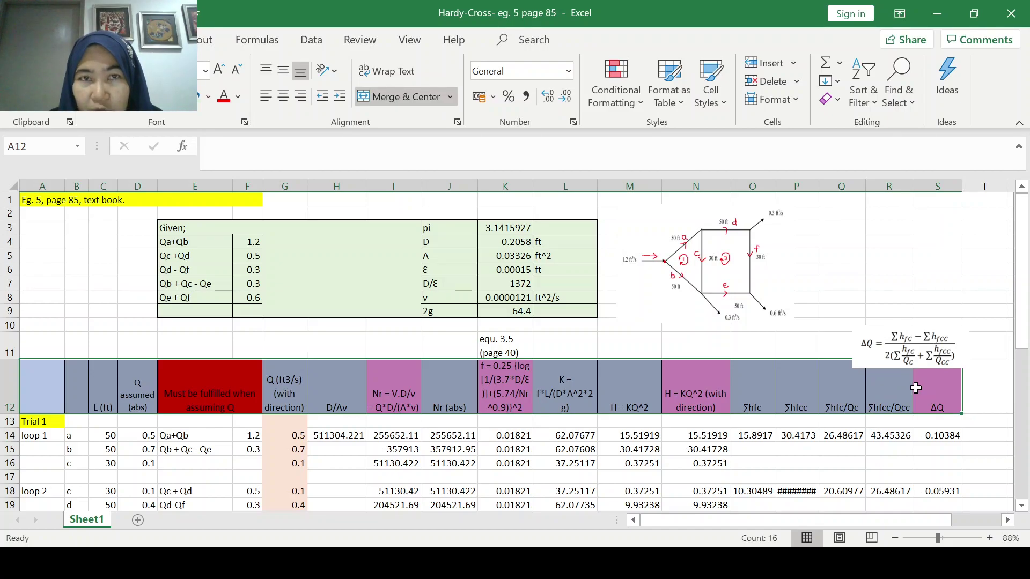
click(999, 384)
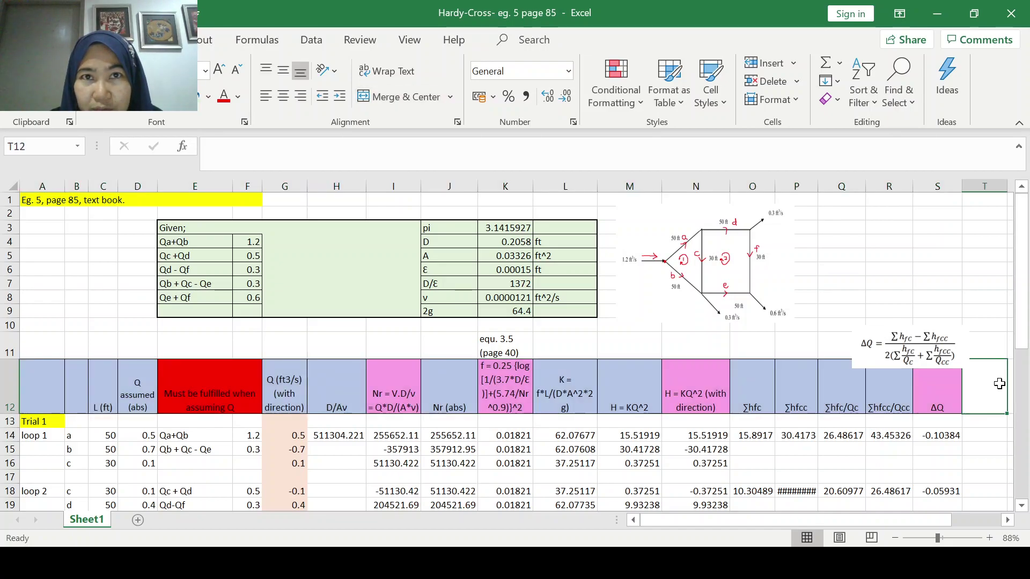
click(97, 398)
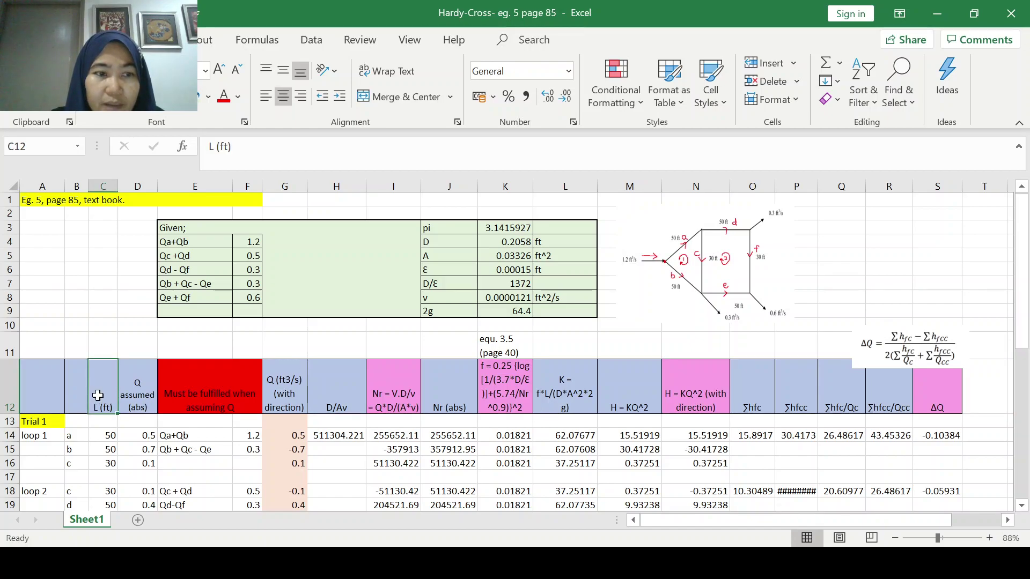
click(144, 388)
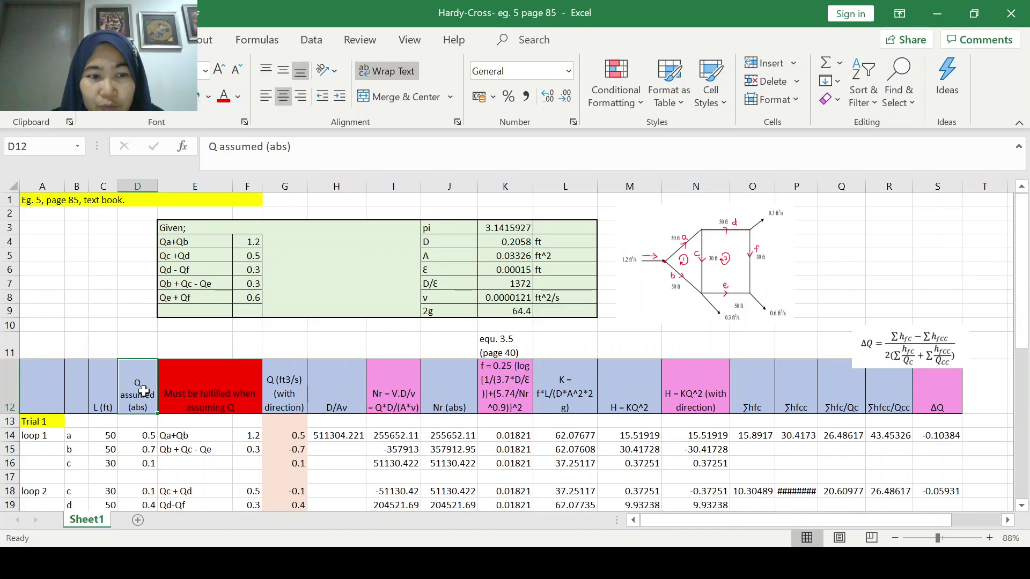
Step: Review the flow conditions header in E12 and the given flow condition values
scroll(144, 391, down, 1)
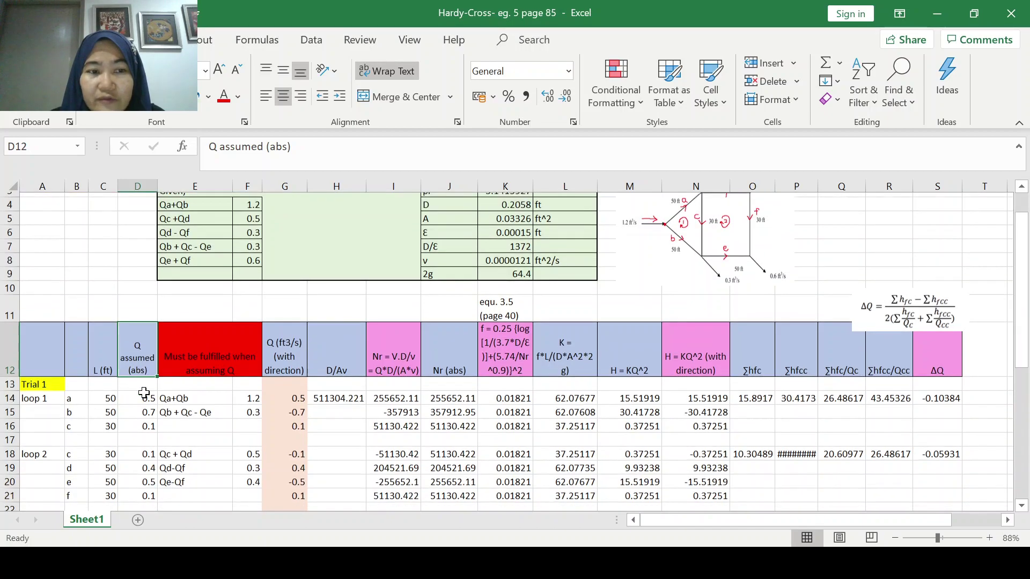
click(203, 361)
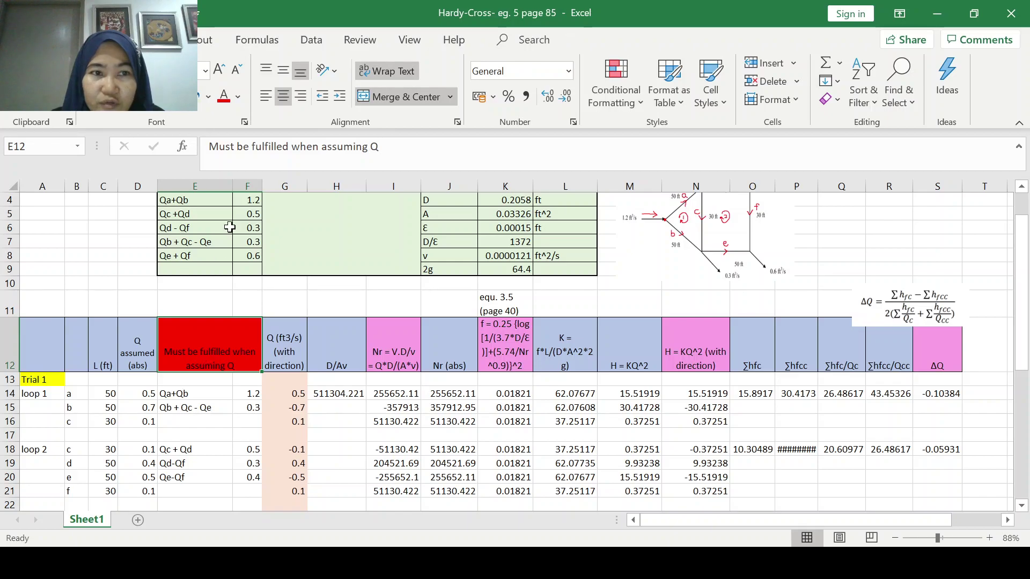
drag(203, 198, 252, 256)
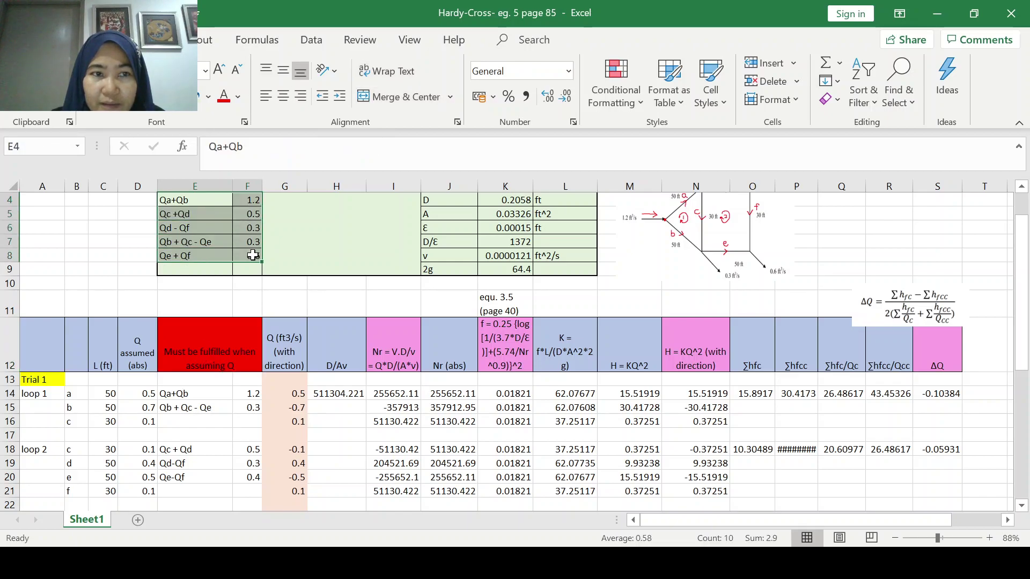
scroll(253, 255, up, 1)
scroll(247, 263, down, 1)
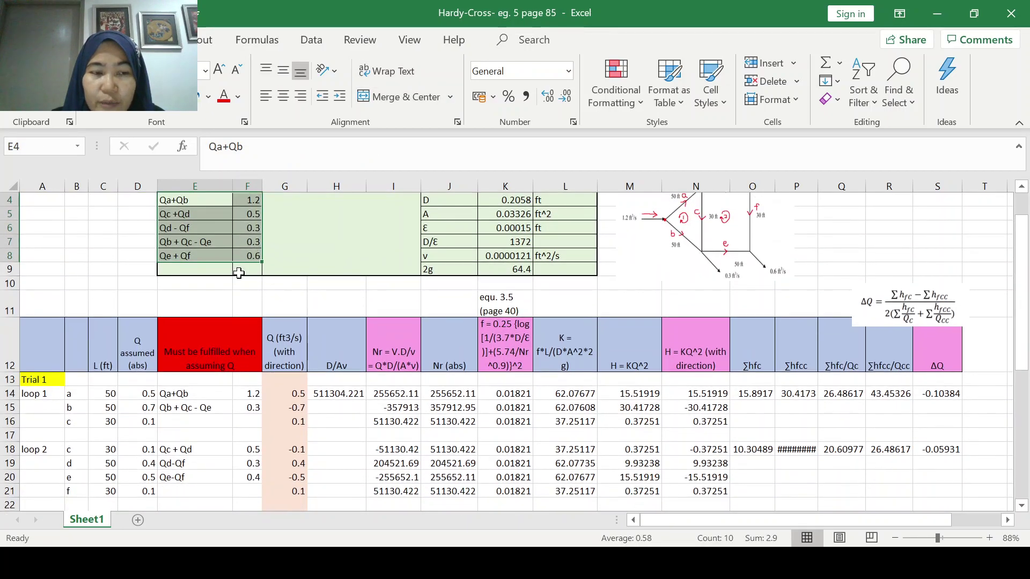
click(138, 344)
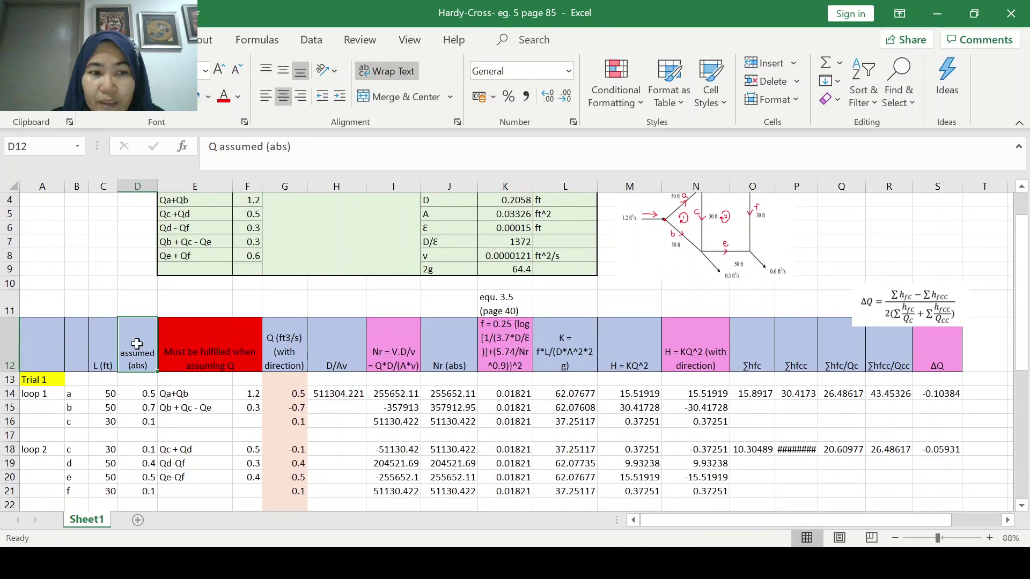
Step: Review loop 1's Qa+Qb check in F14, each pipe's assumed flows, and the 0.5 directional flow in G14
click(248, 394)
click(226, 399)
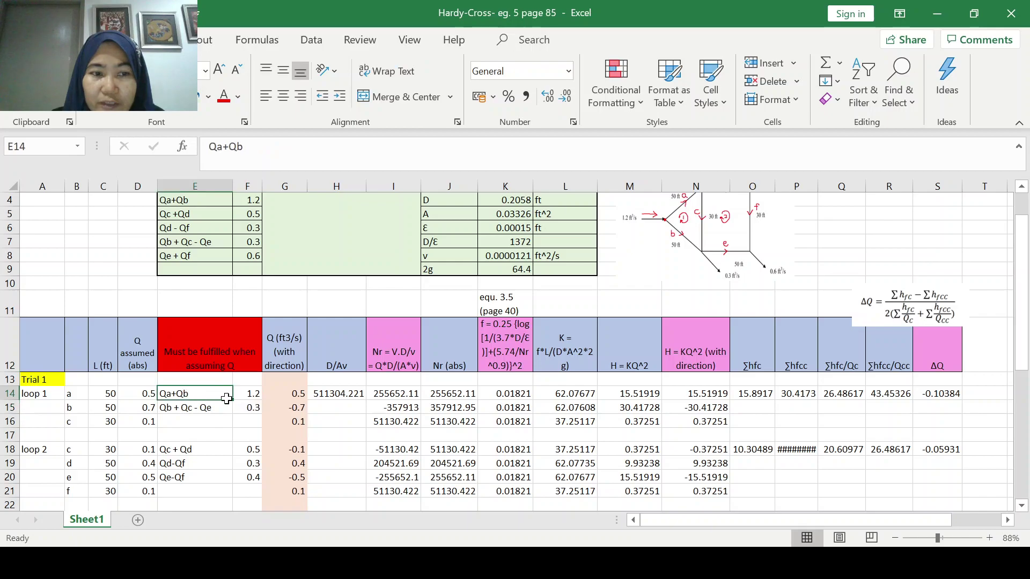
drag(226, 399, 248, 409)
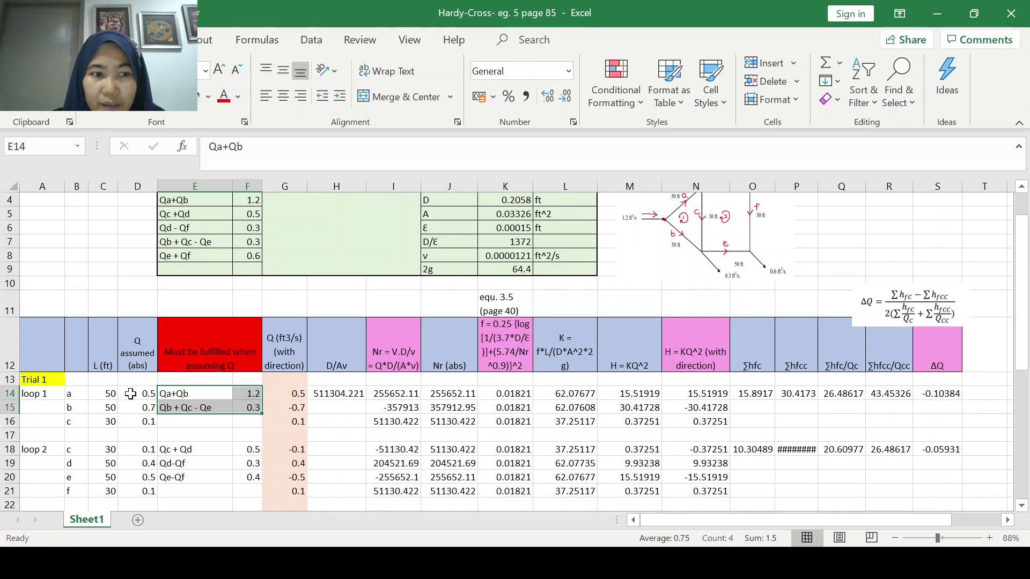
drag(131, 396, 143, 486)
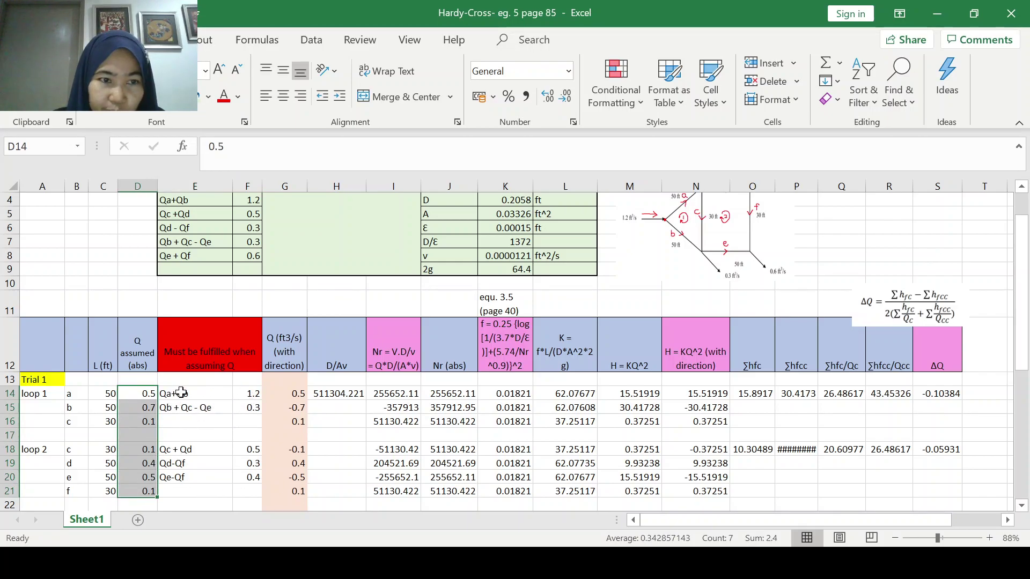
drag(169, 395, 242, 478)
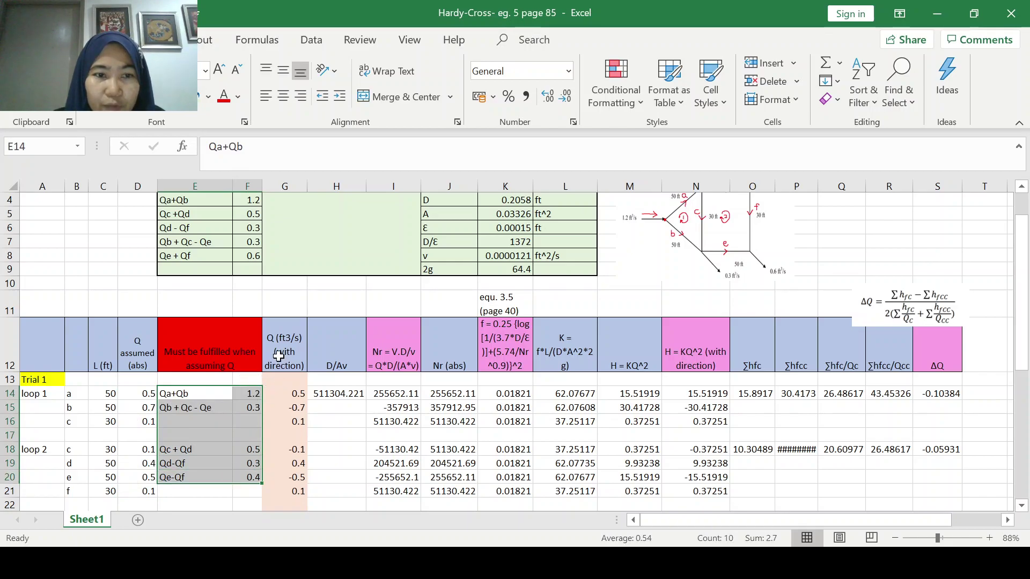
click(281, 396)
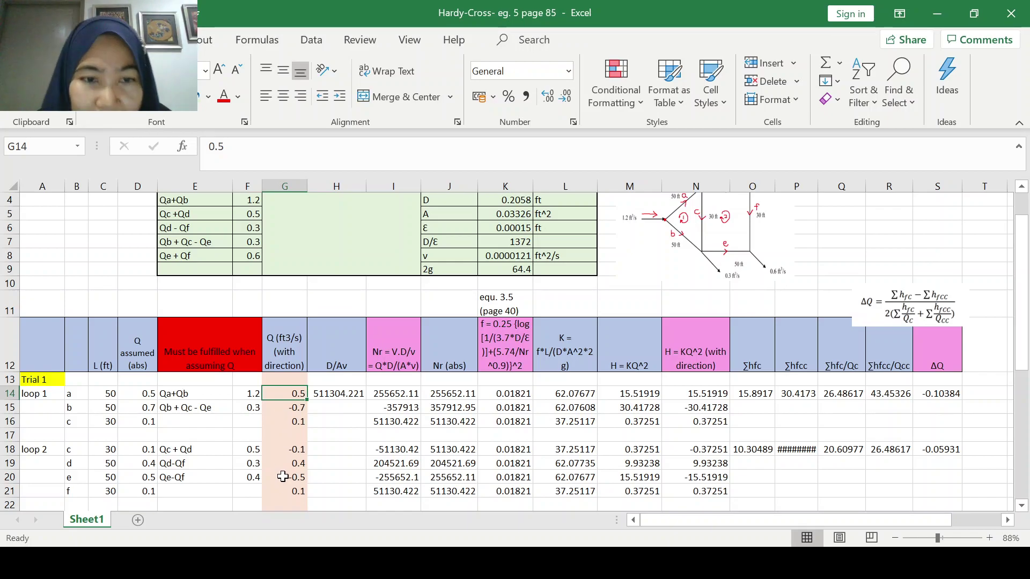
click(638, 349)
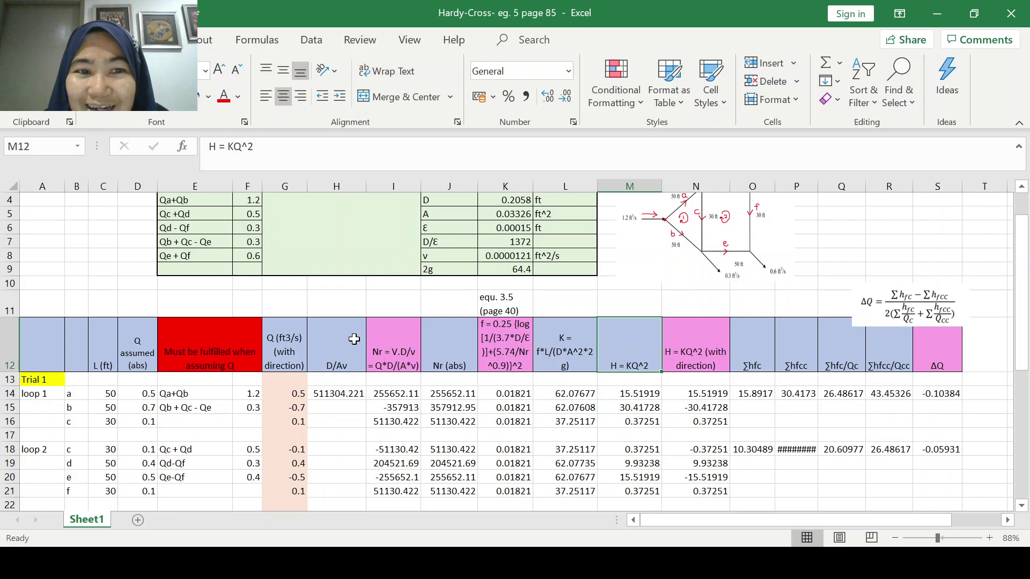
Step: Enter =$K$4/($K$5*$K$8) in H14 so D/Av for pipe a reads 511304.221
drag(354, 339, 375, 341)
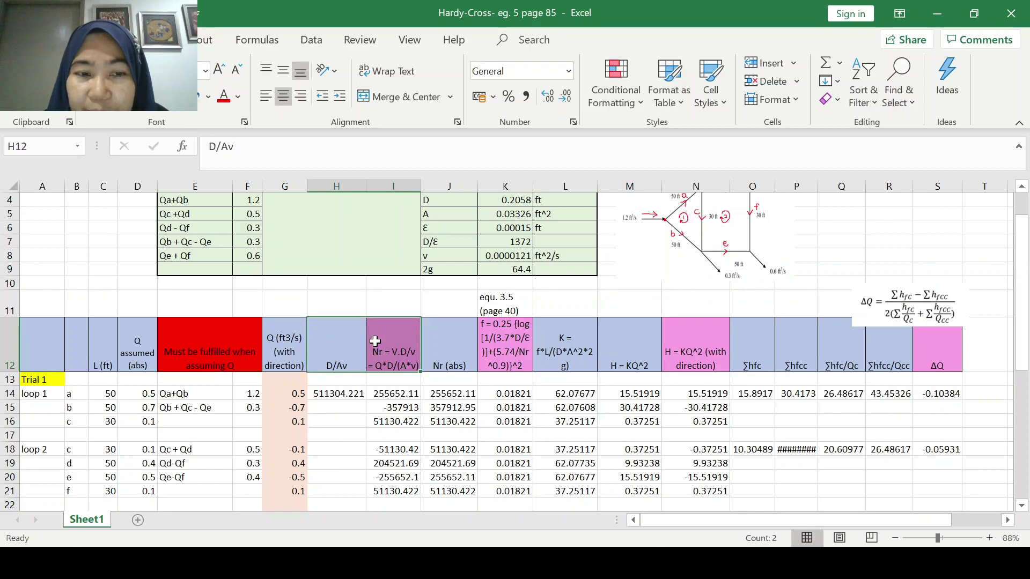
drag(354, 342, 400, 351)
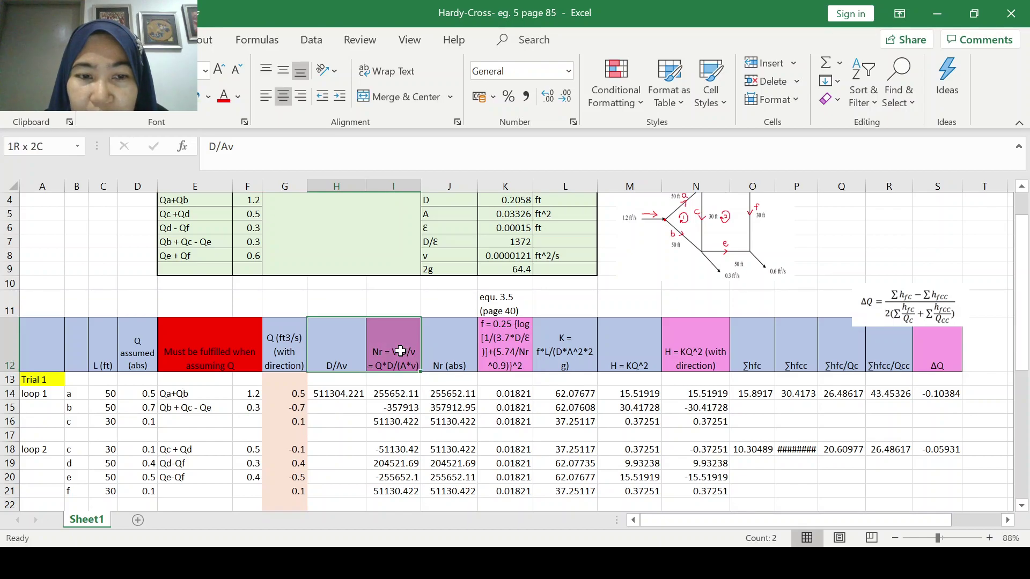
click(346, 394)
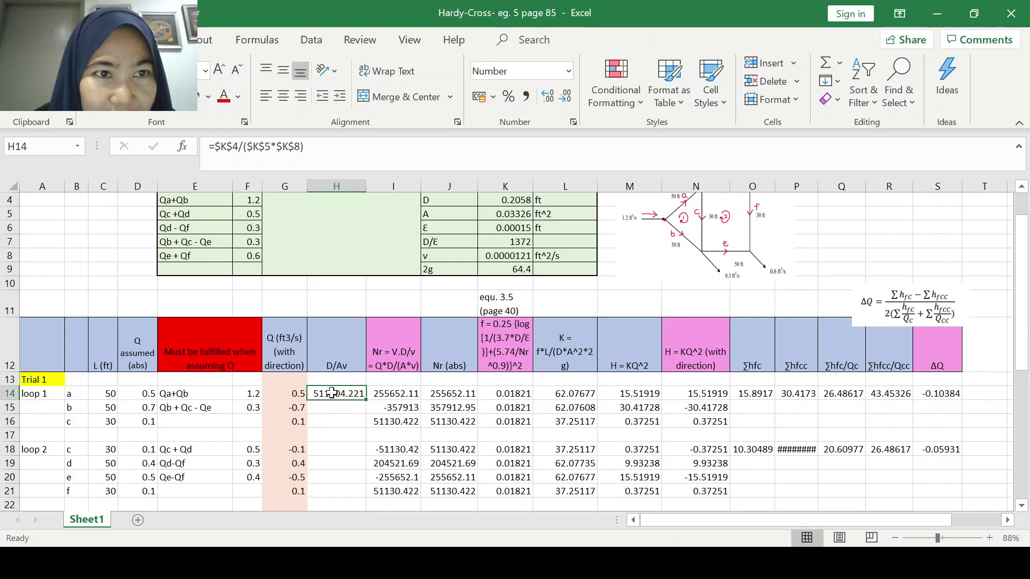
click(326, 147)
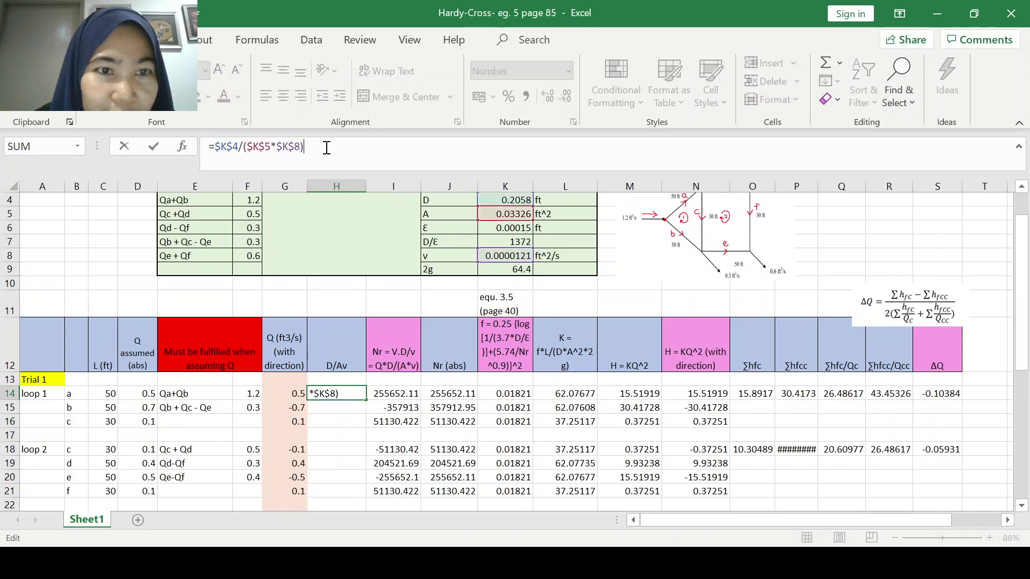
click(341, 395)
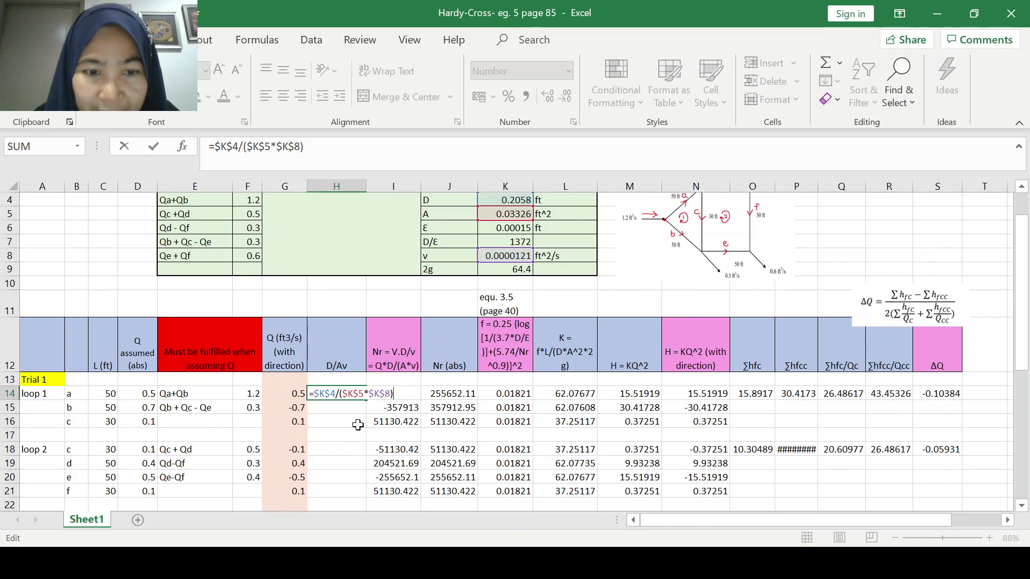
key(Return)
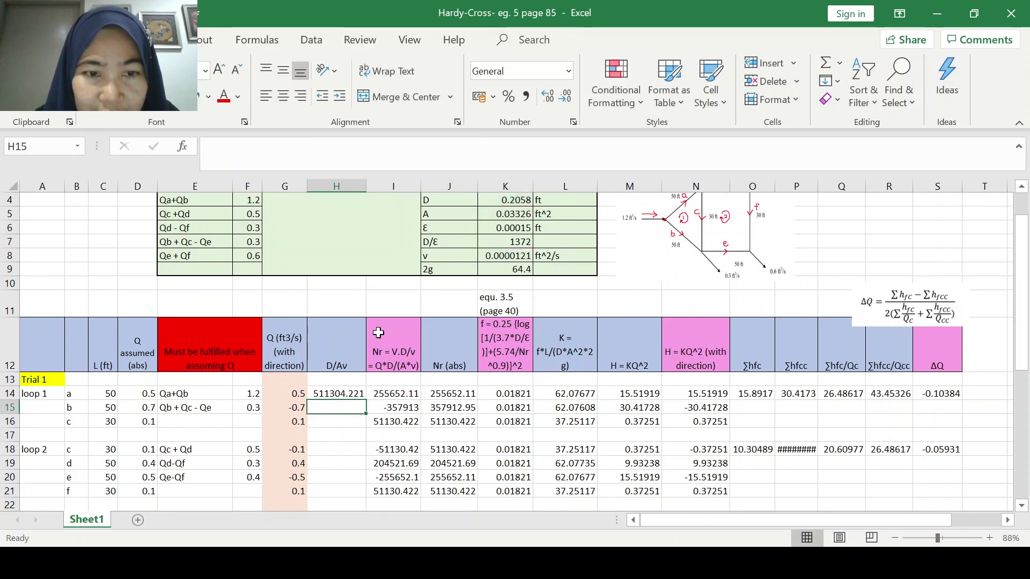
click(395, 349)
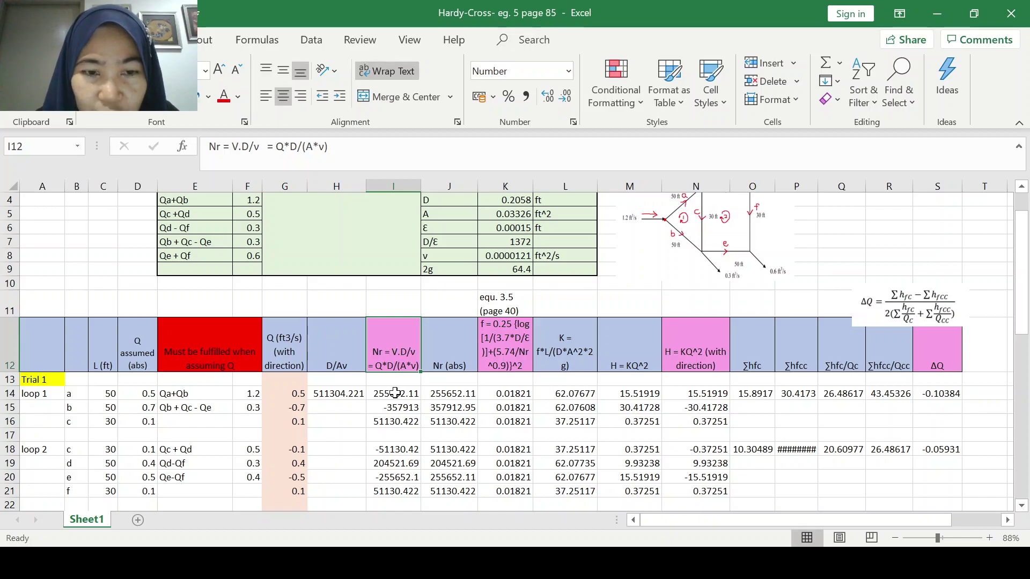
scroll(395, 393, up, 1)
scroll(395, 393, down, 1)
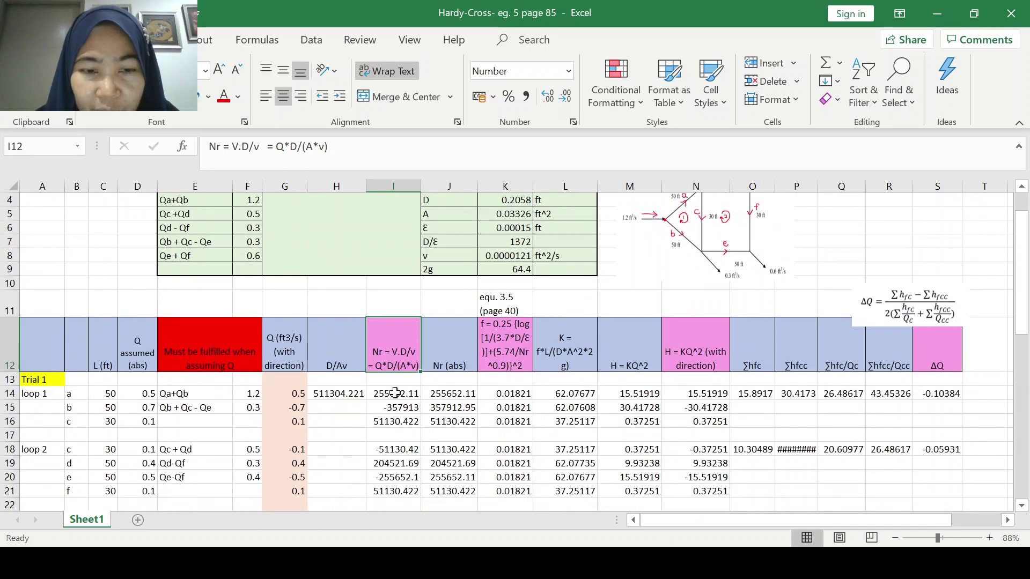
click(395, 393)
click(398, 409)
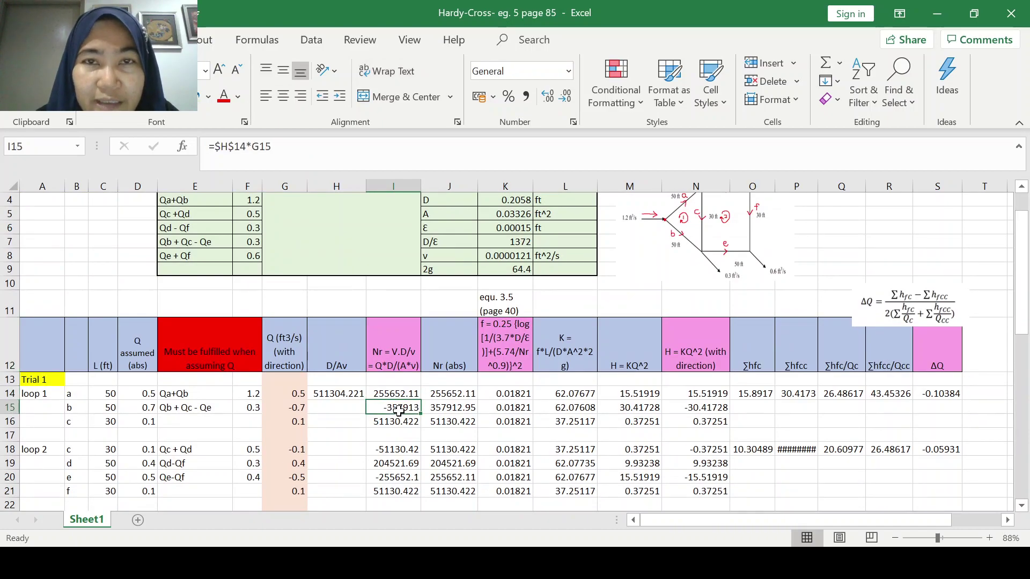
click(400, 423)
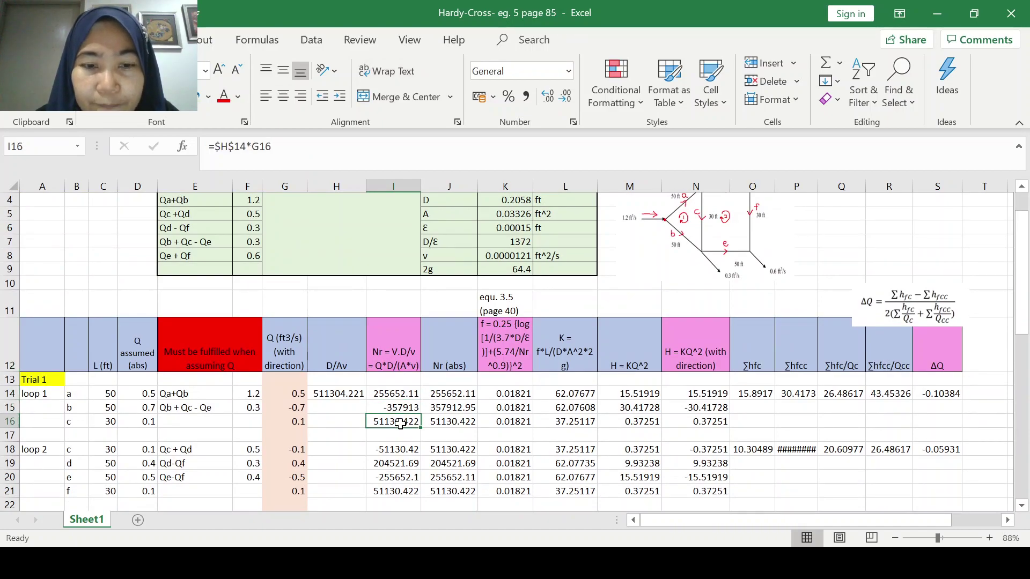
click(450, 359)
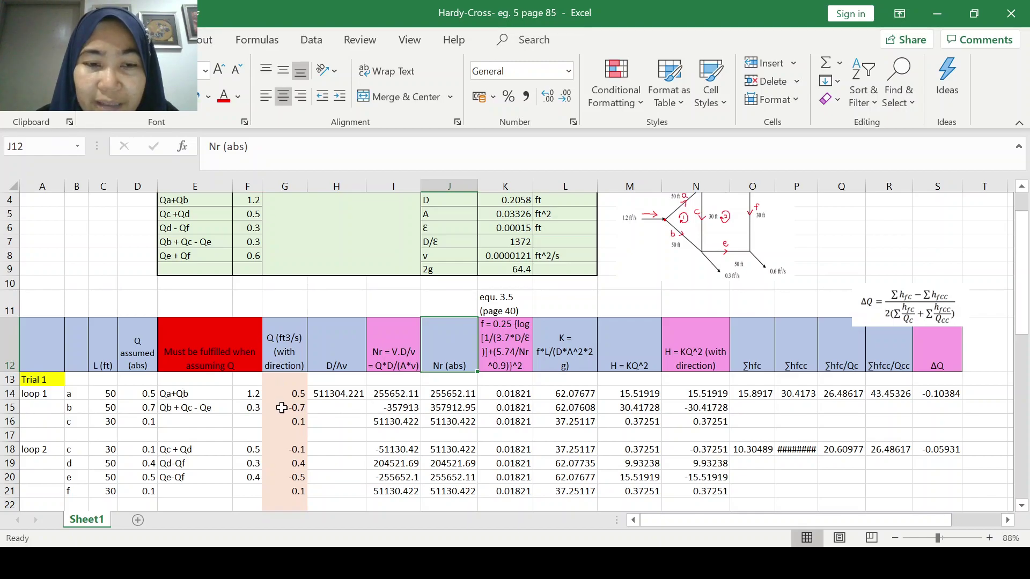
click(386, 354)
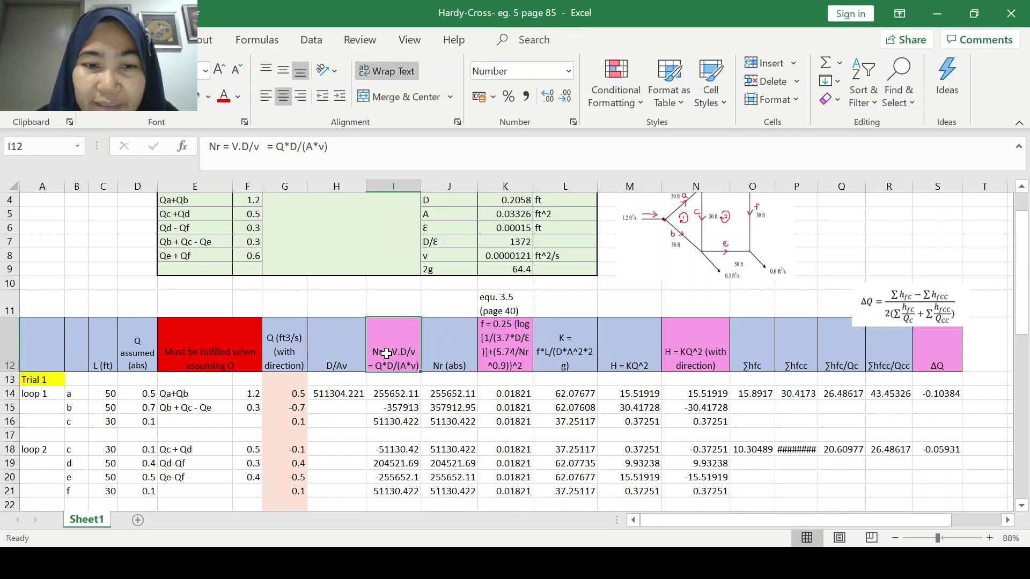
click(385, 409)
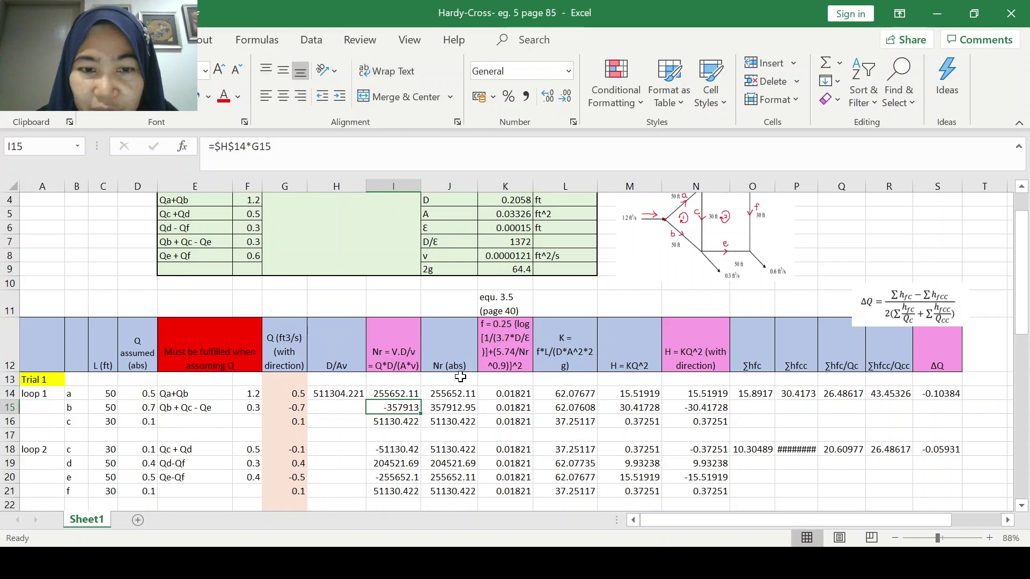
click(440, 356)
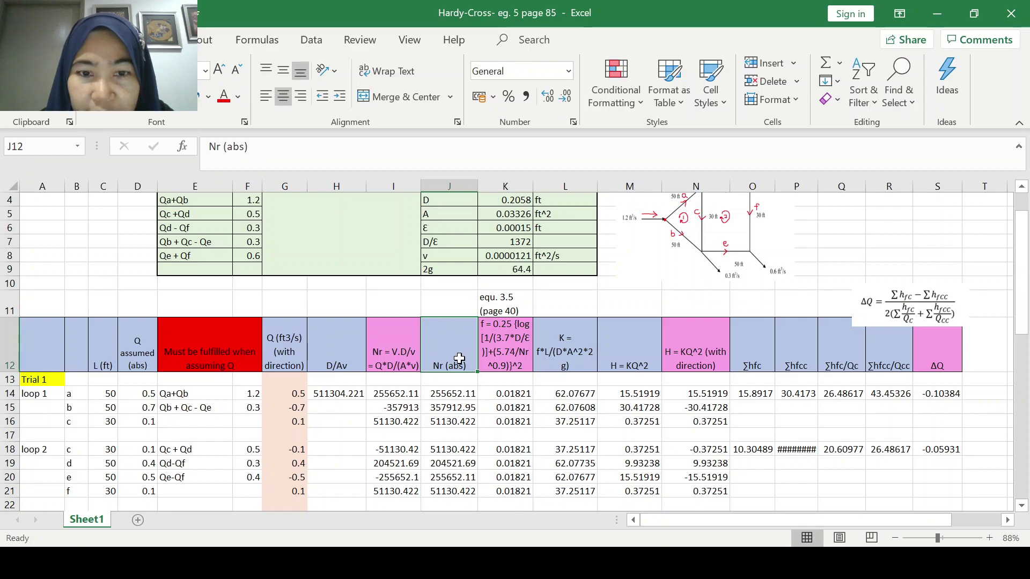
click(507, 362)
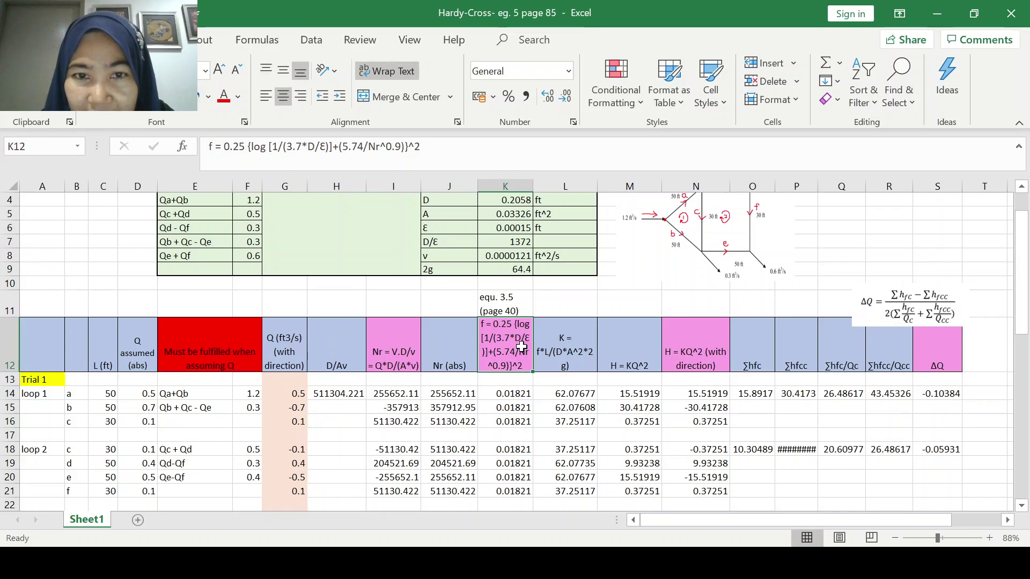
drag(444, 241, 503, 243)
click(507, 351)
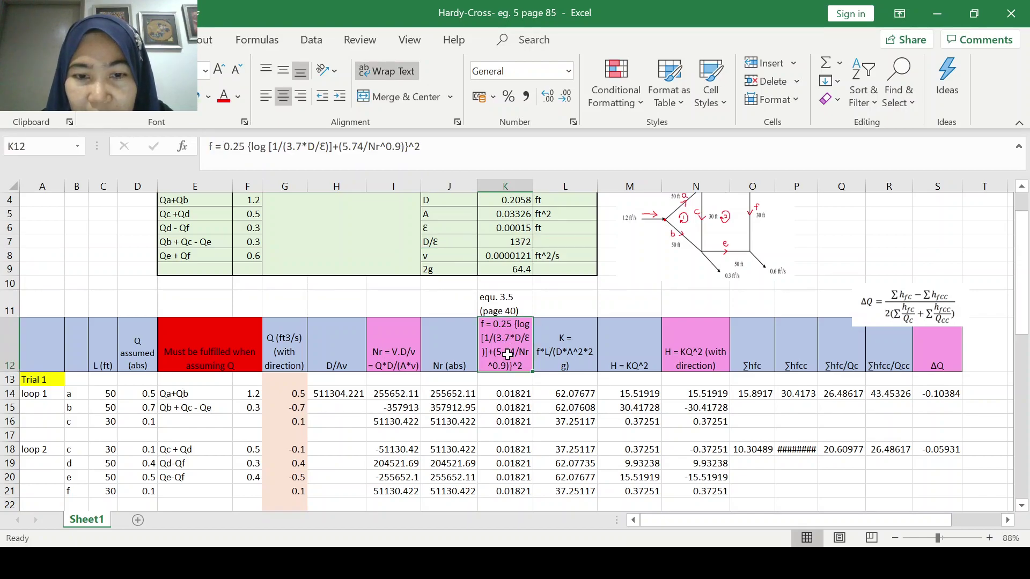
click(512, 393)
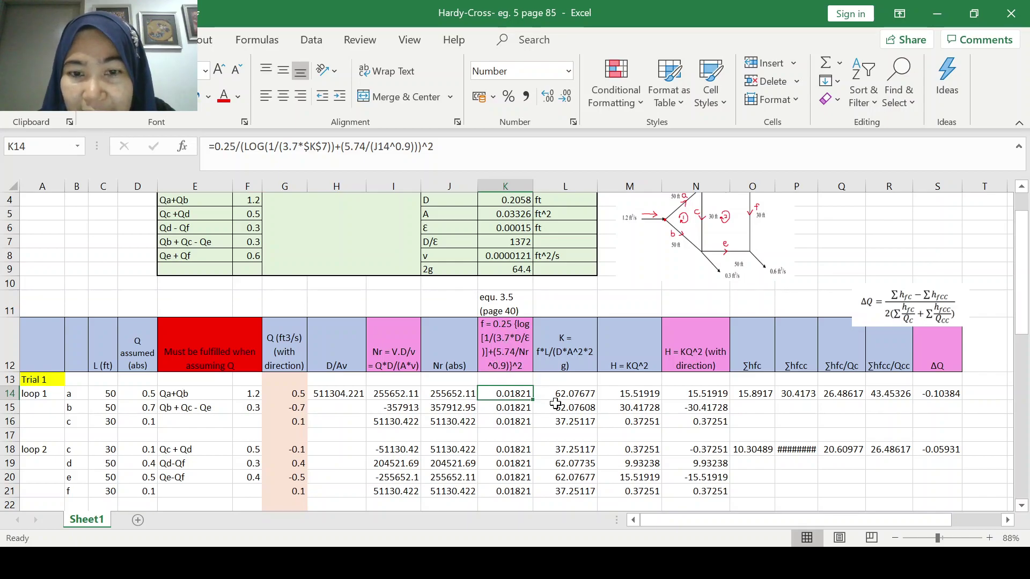
click(549, 354)
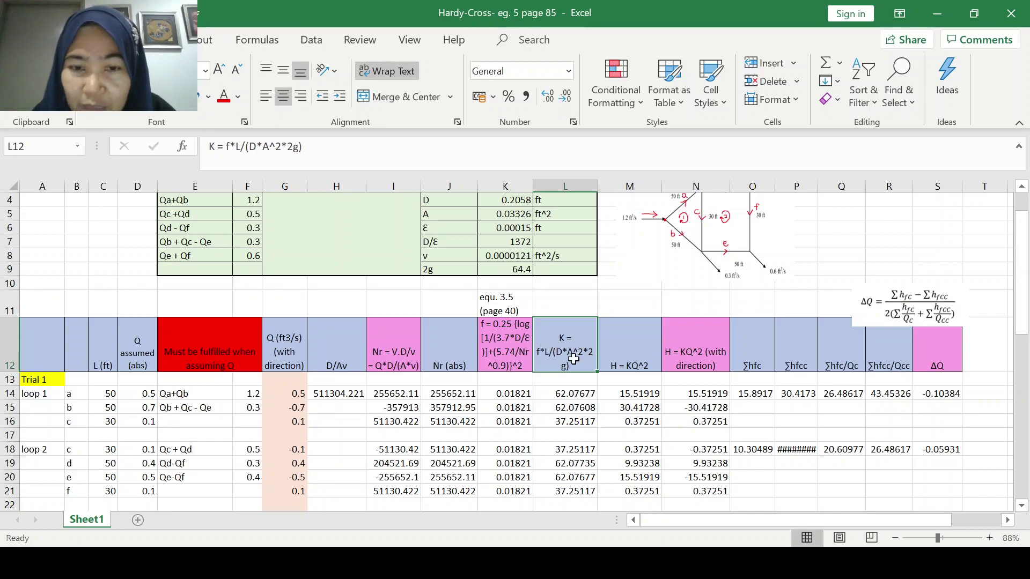
click(571, 396)
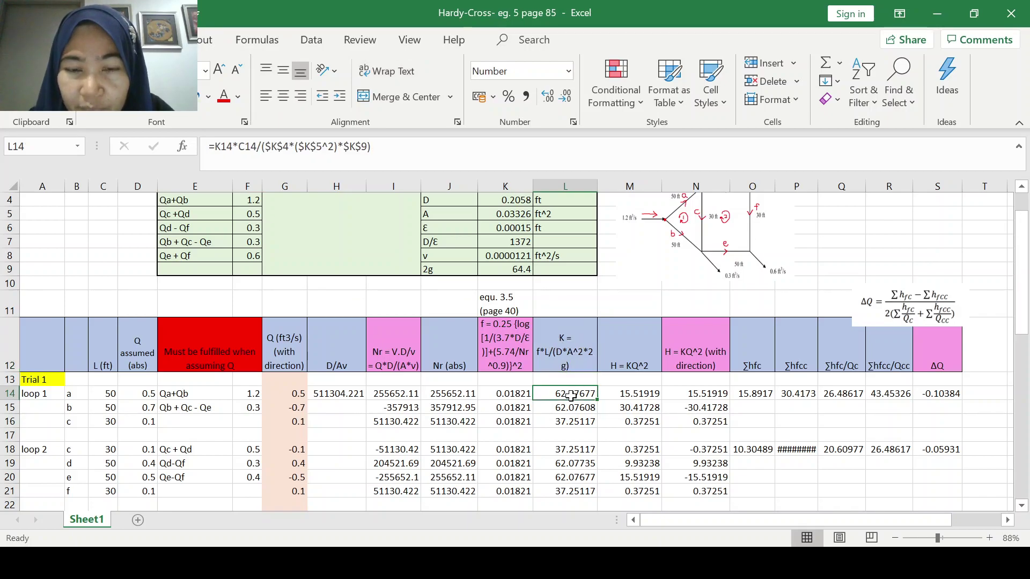
click(640, 397)
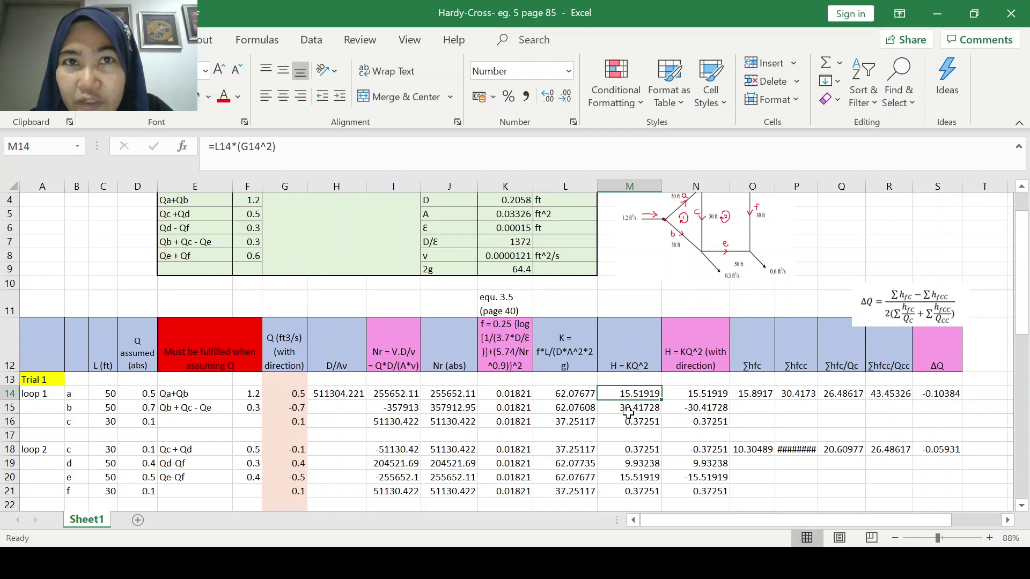
click(708, 350)
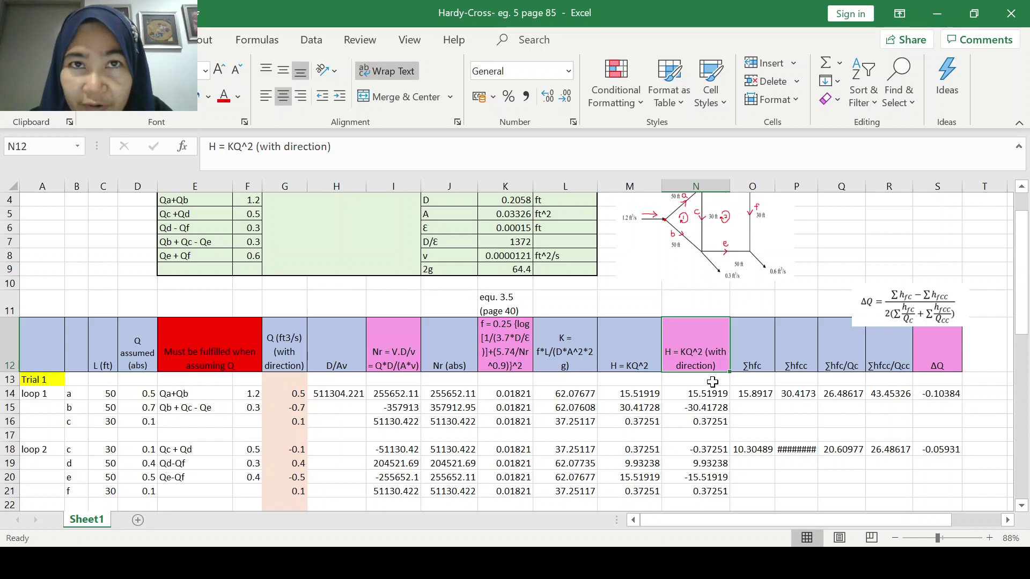
scroll(712, 382, down, 1)
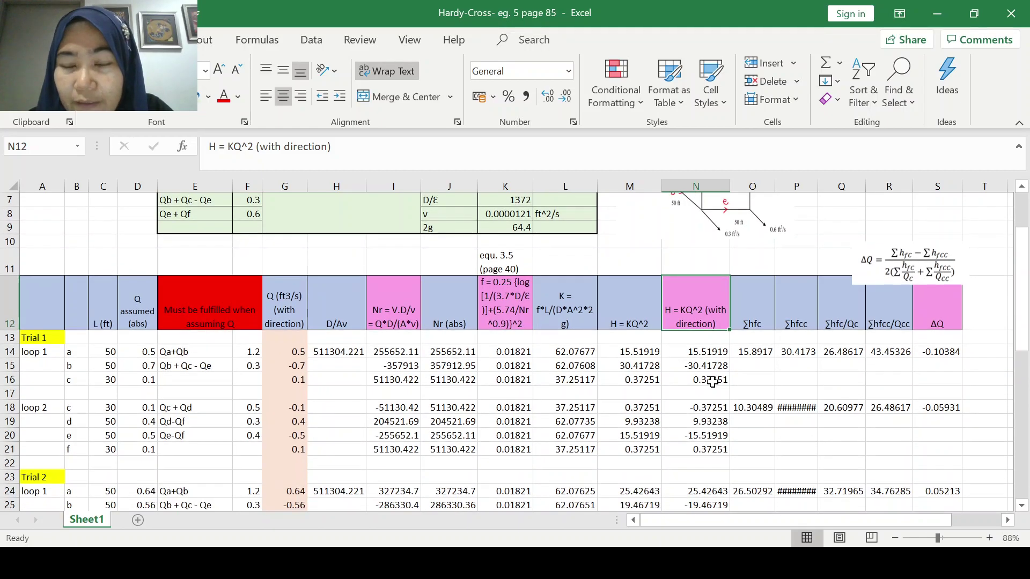
click(756, 314)
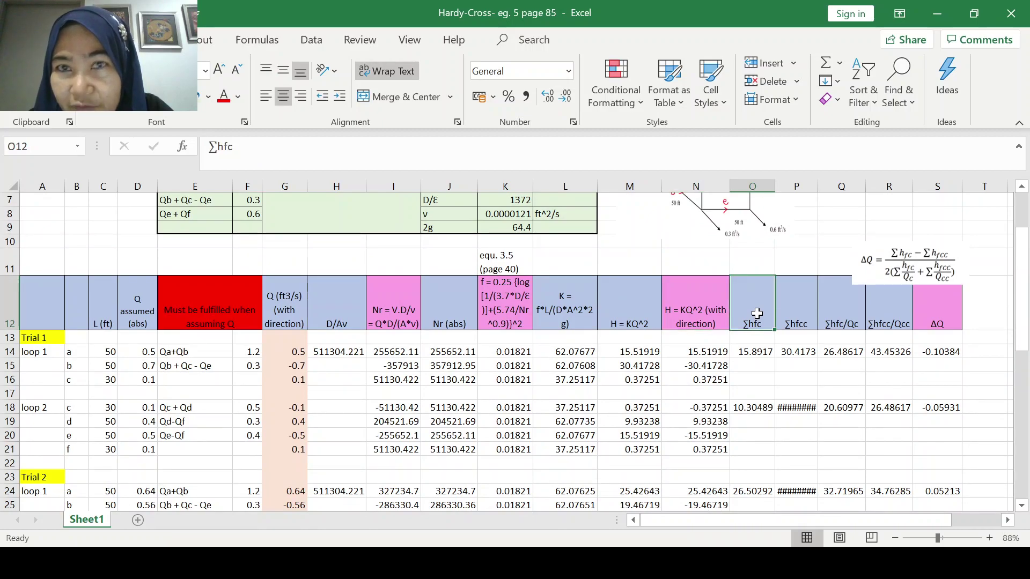
drag(756, 314, 936, 312)
click(936, 311)
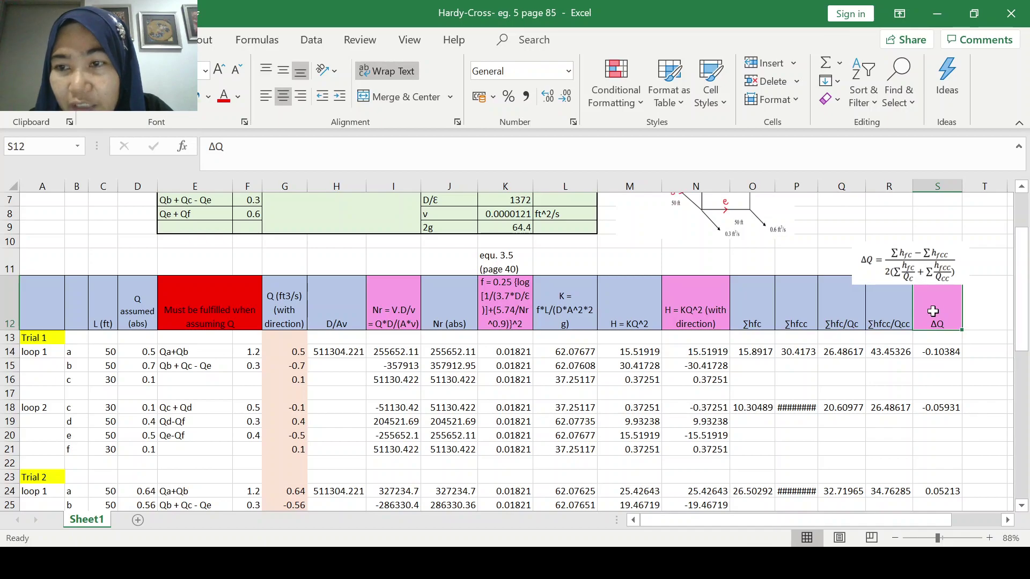
click(871, 275)
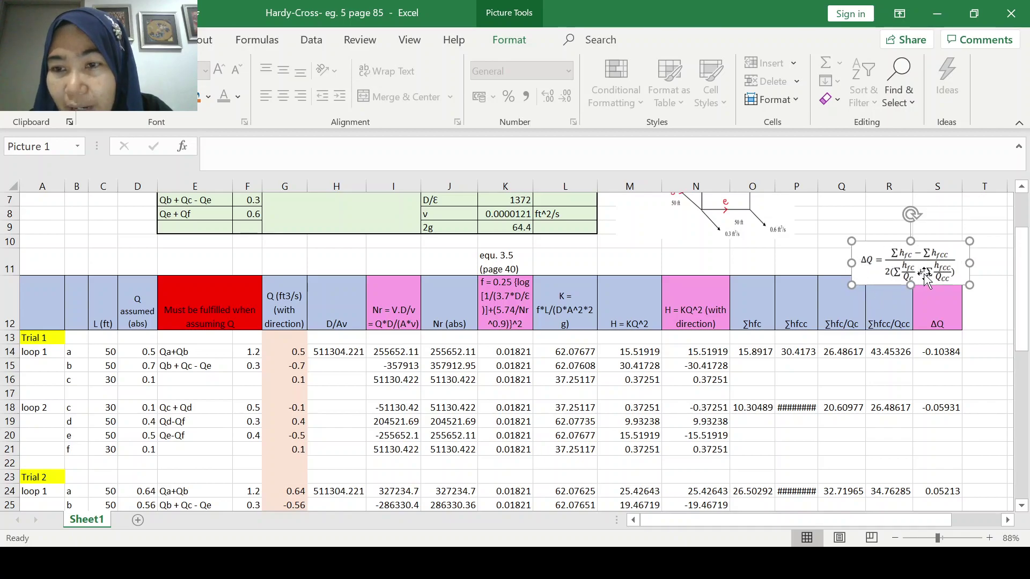
click(757, 316)
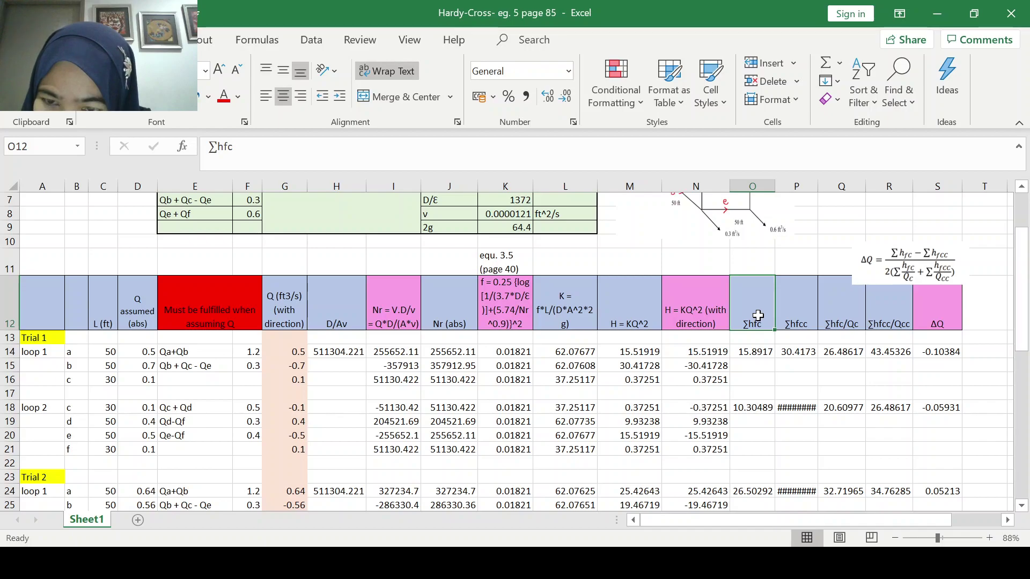
click(788, 309)
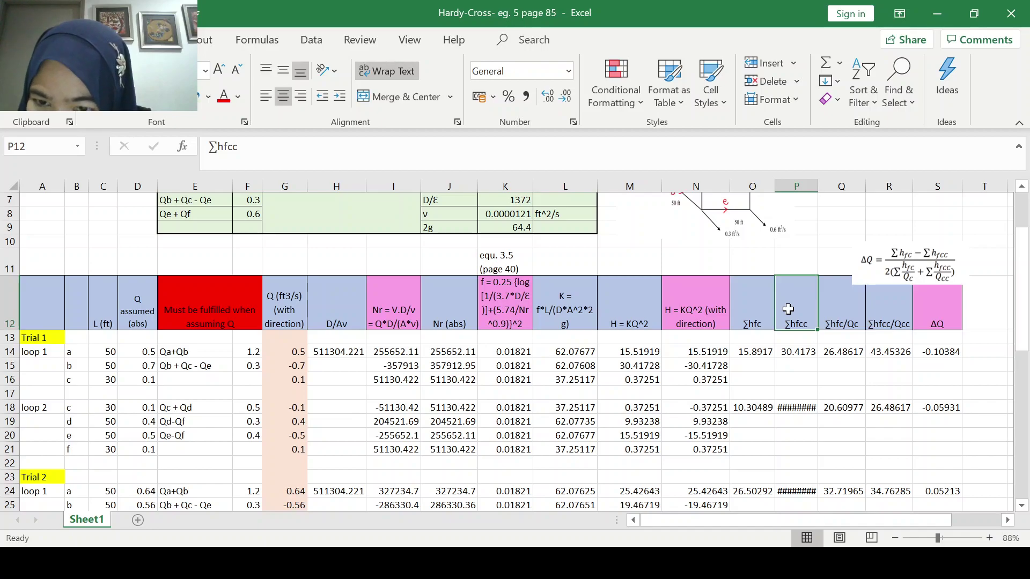
Step: Check the loop 1 ∑hfc formula in O14 and the ∑hfcc formula in P14
click(743, 353)
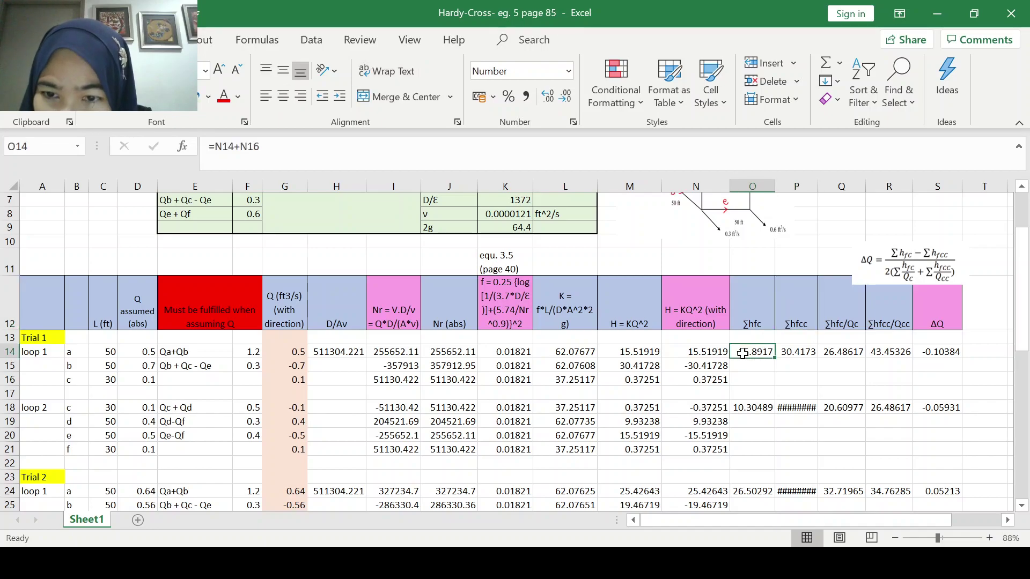
double_click(743, 353)
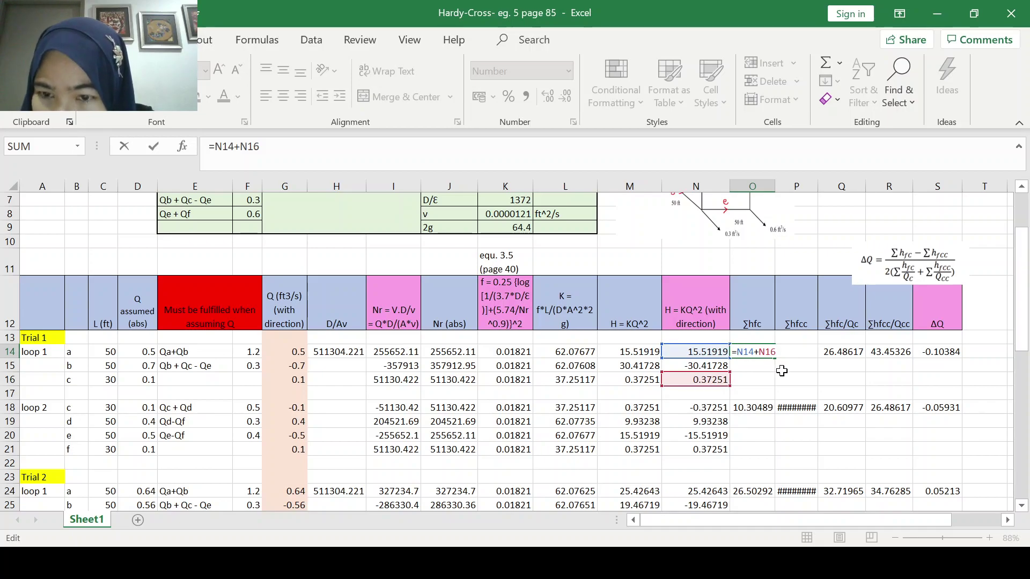
key(Return)
double_click(806, 350)
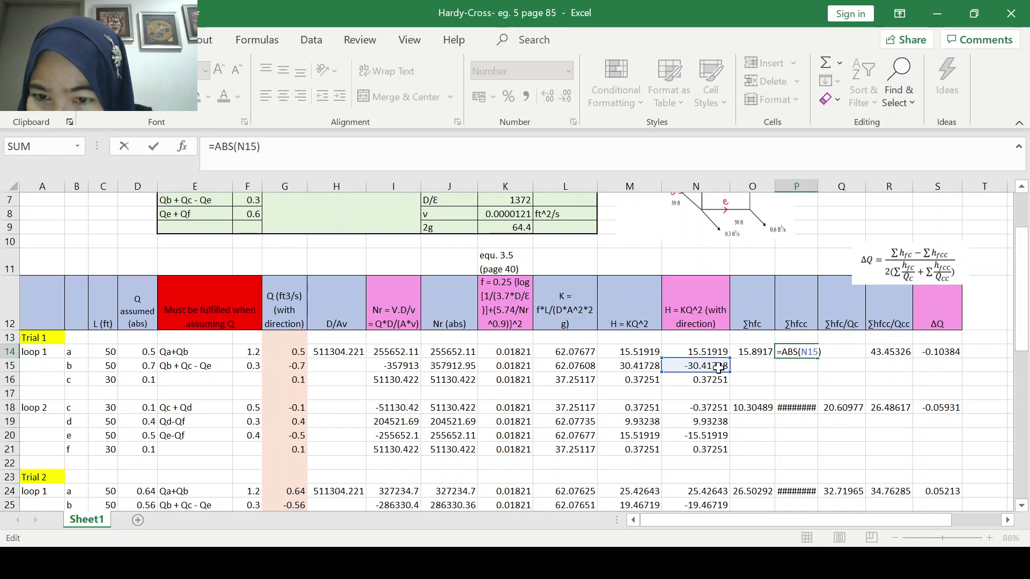
key(Return)
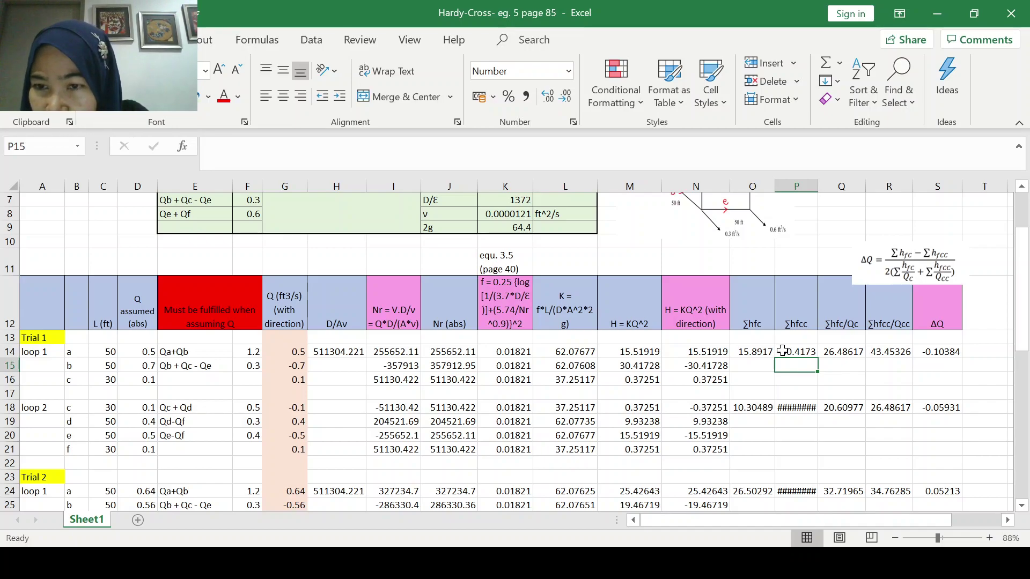
Step: Enter =O14/(G14+G16) in Q14, giving ∑hfc/Qc of 26.48617
click(837, 351)
click(833, 323)
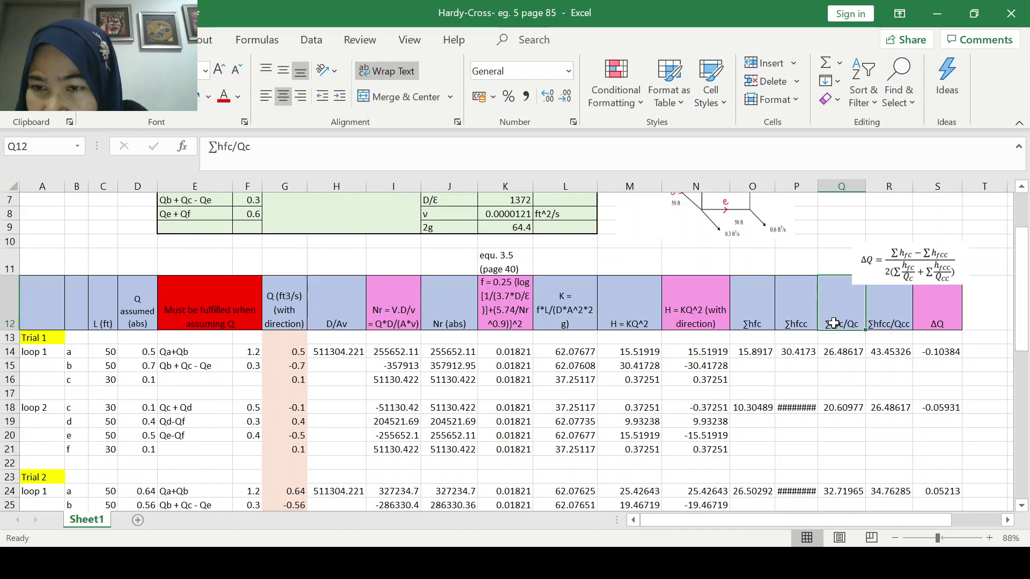
double_click(845, 352)
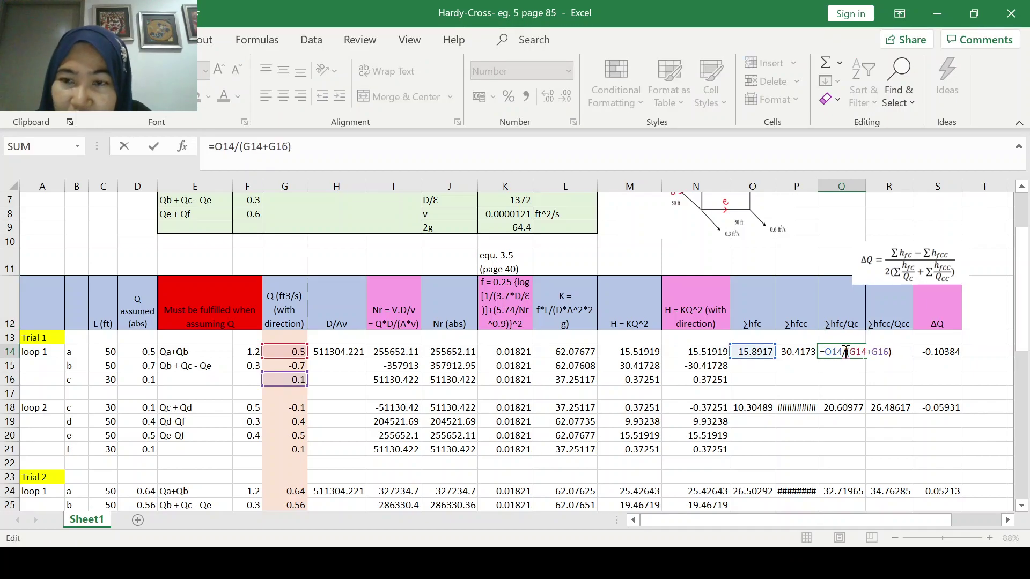
key(Return)
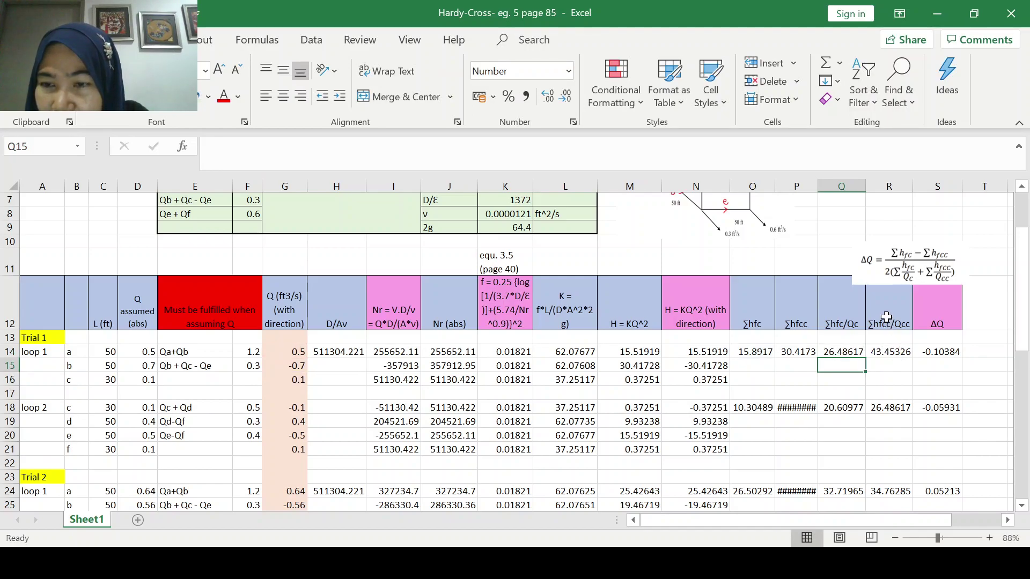
Step: Enter =P14/ABS(G15) in R14, giving ∑hfcc/Qcc of 43.45326
click(886, 314)
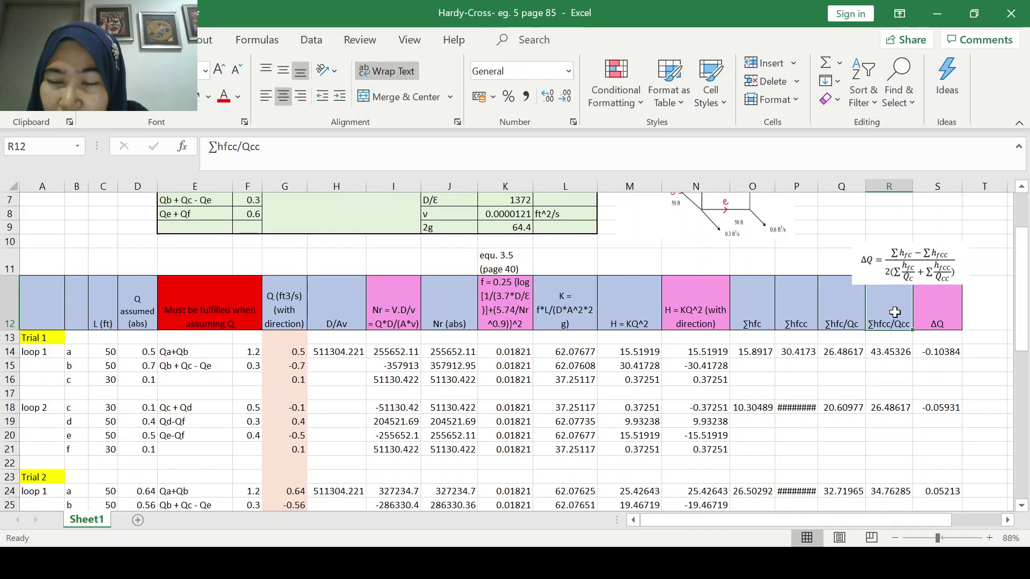
click(894, 351)
double_click(893, 351)
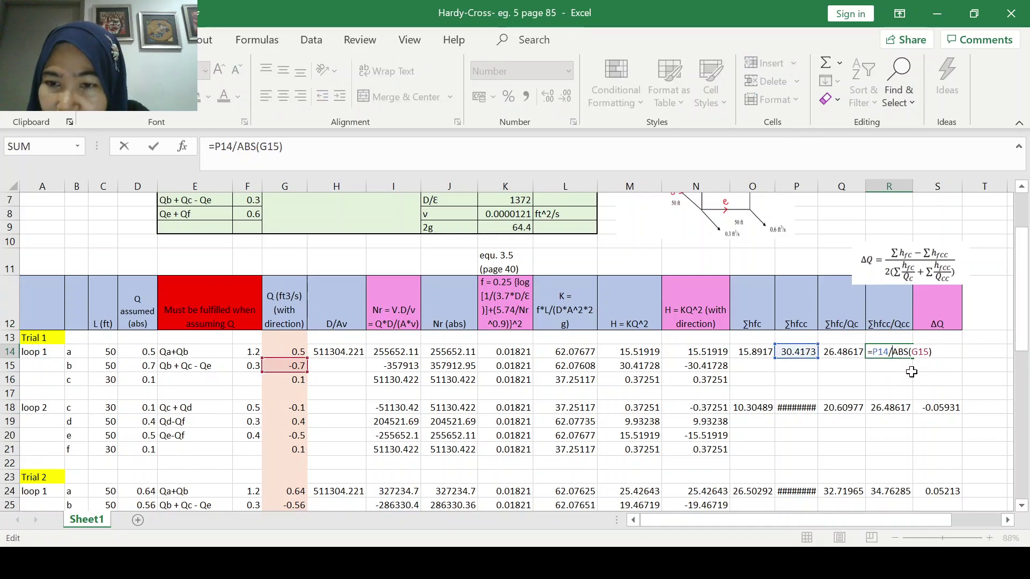
key(Return)
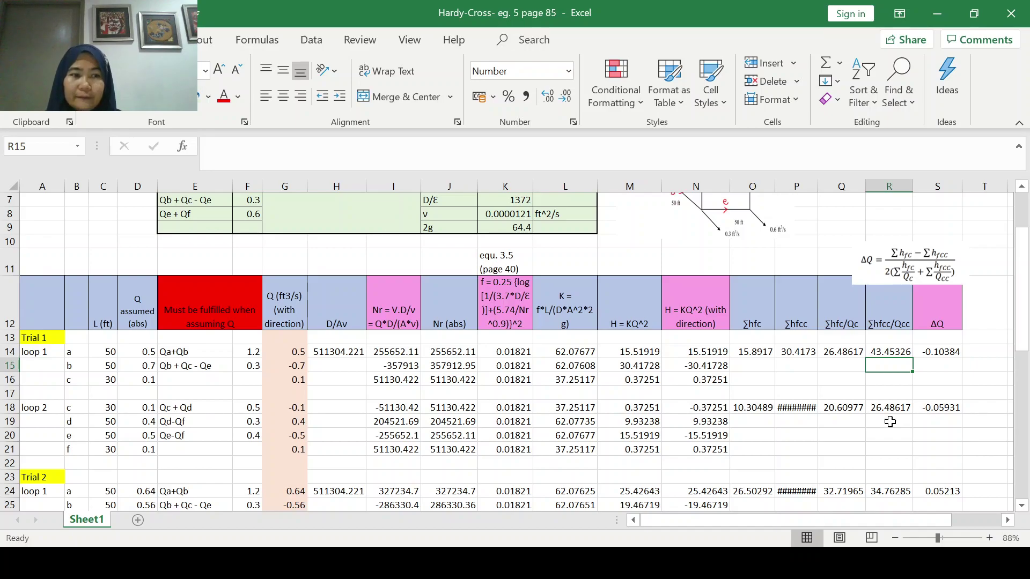
scroll(888, 429, down, 1)
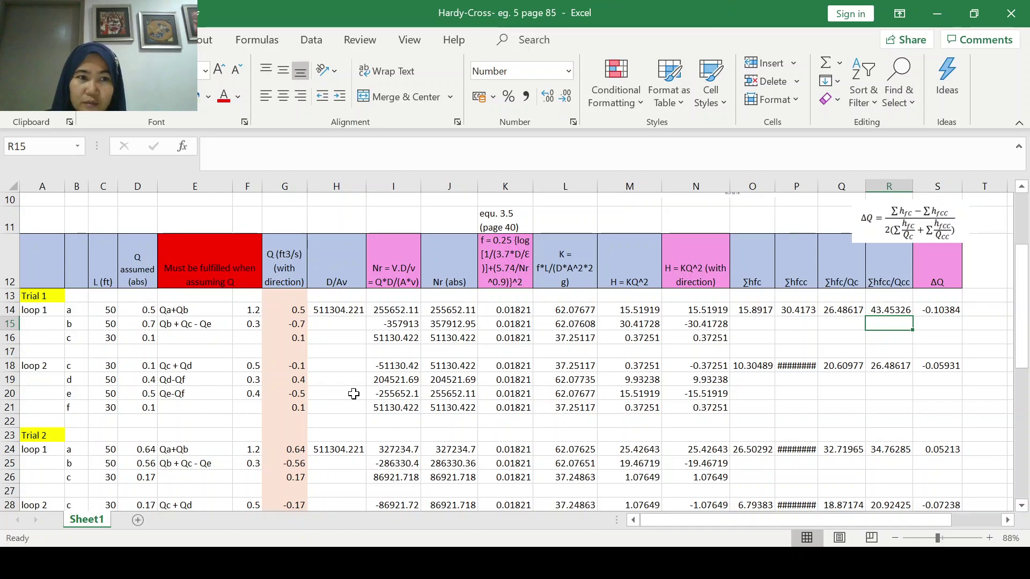
scroll(353, 397, down, 1)
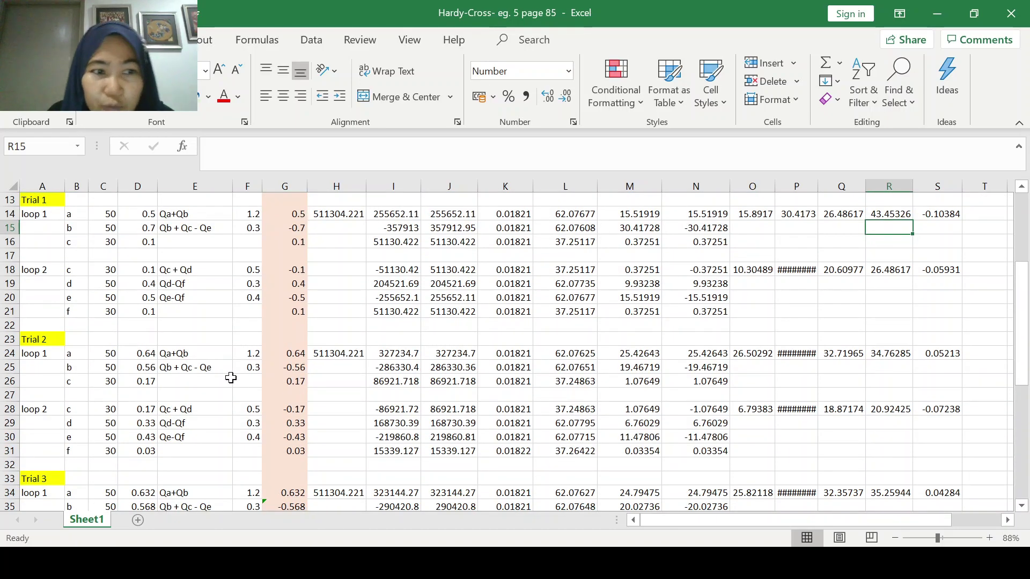
scroll(175, 400, up, 1)
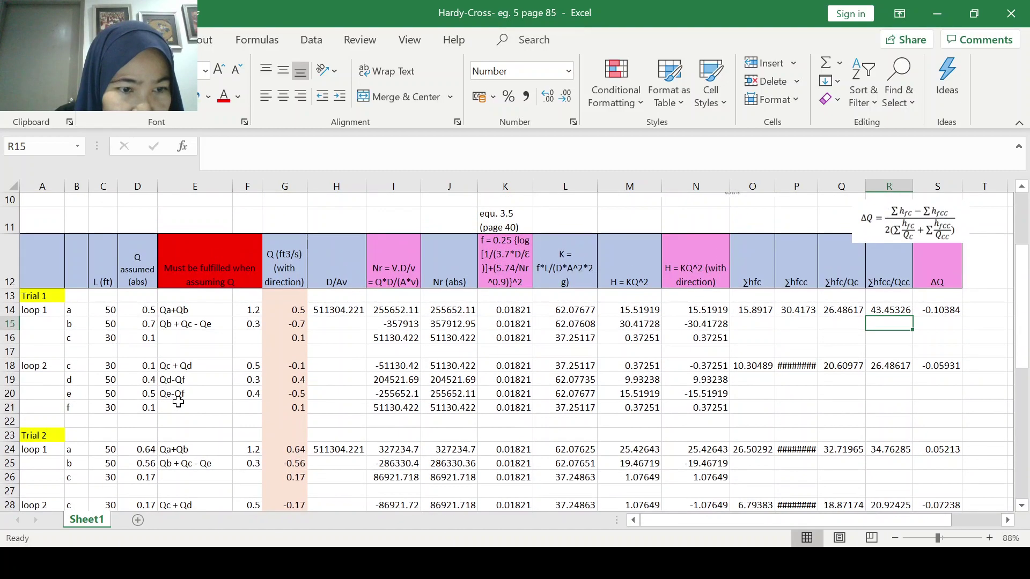
scroll(180, 410, down, 1)
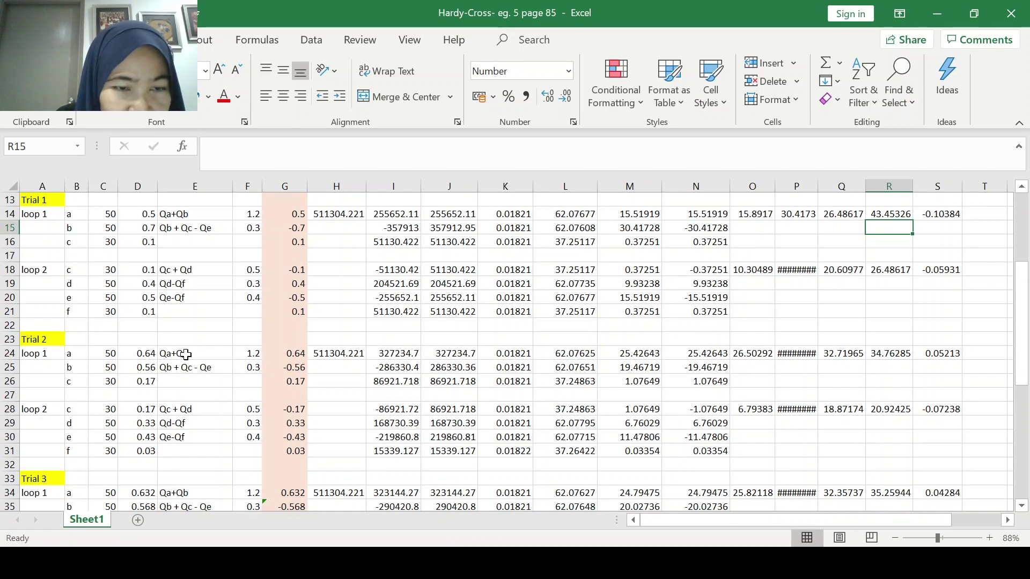
click(1022, 187)
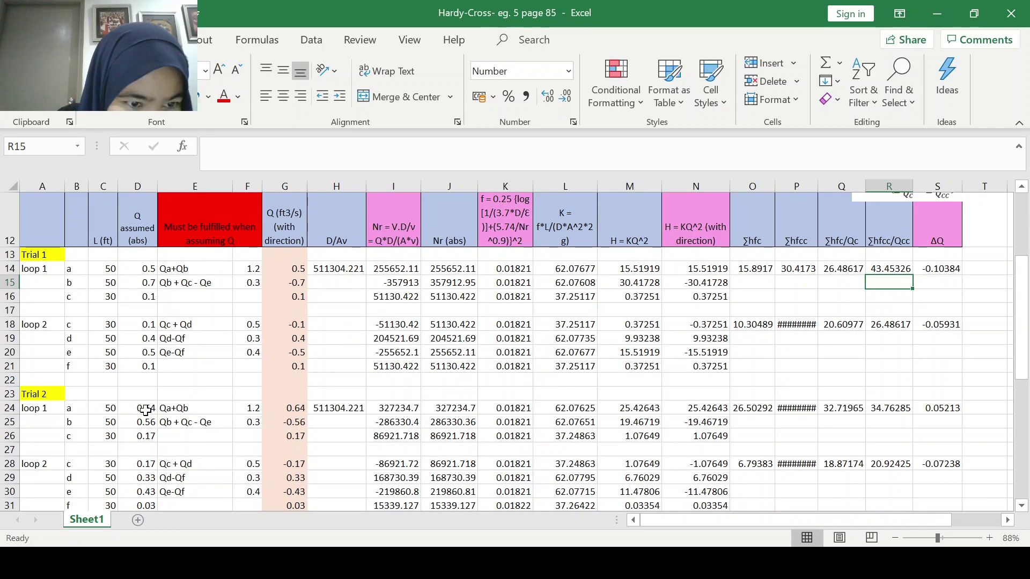
drag(146, 410, 146, 439)
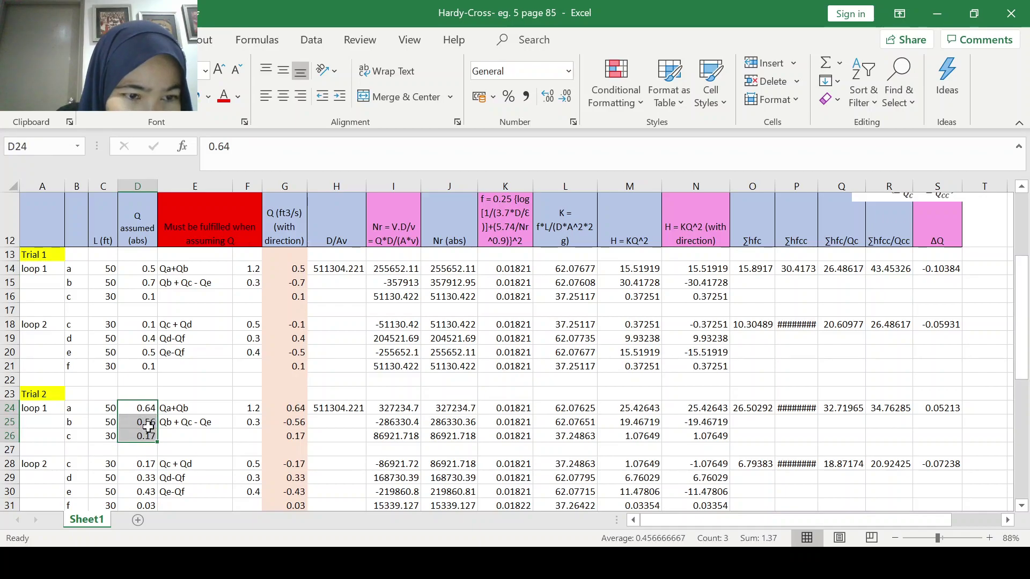
drag(211, 407, 252, 439)
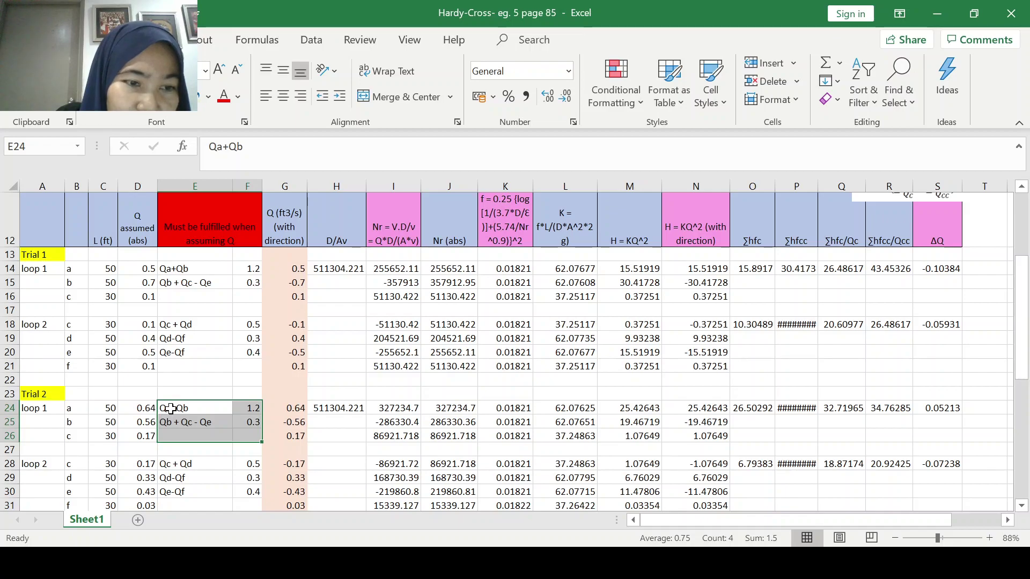
click(150, 406)
click(140, 423)
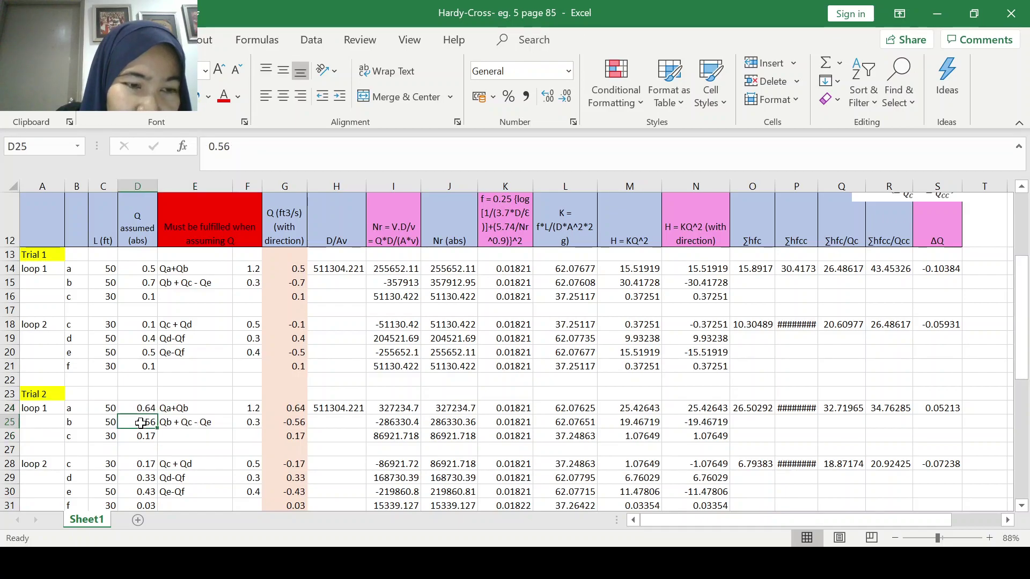
click(142, 413)
click(144, 423)
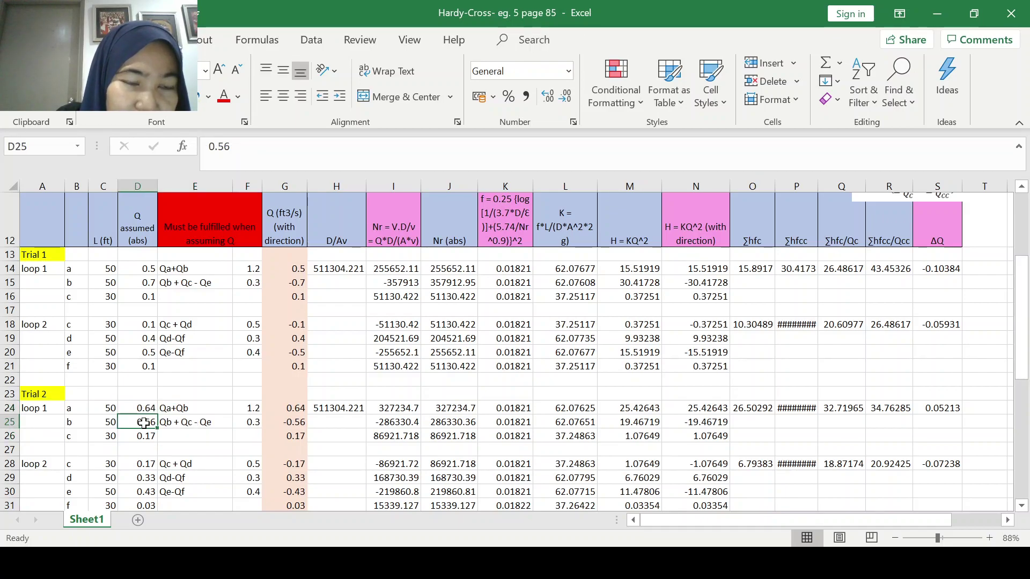
click(243, 409)
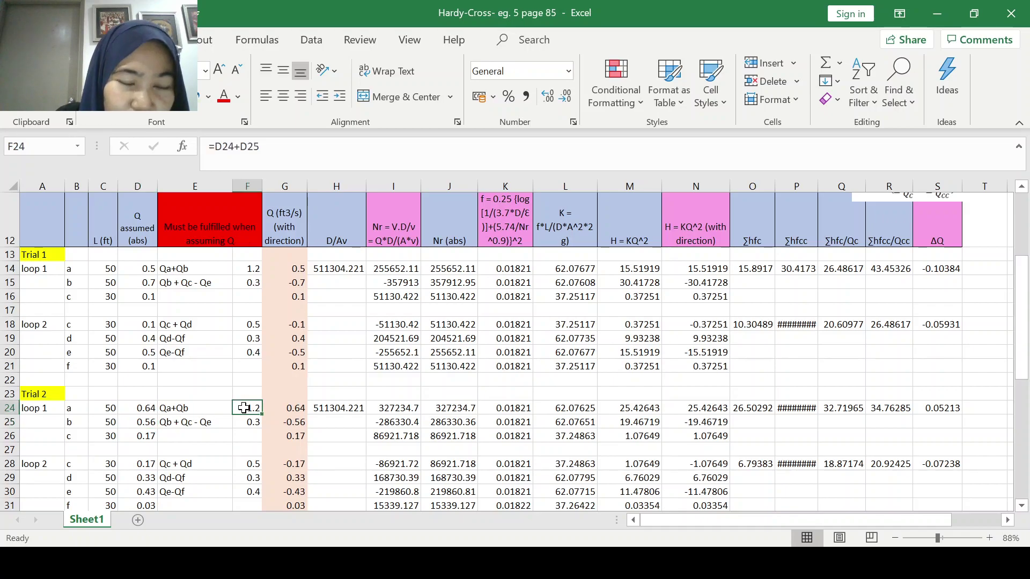
drag(250, 268, 196, 354)
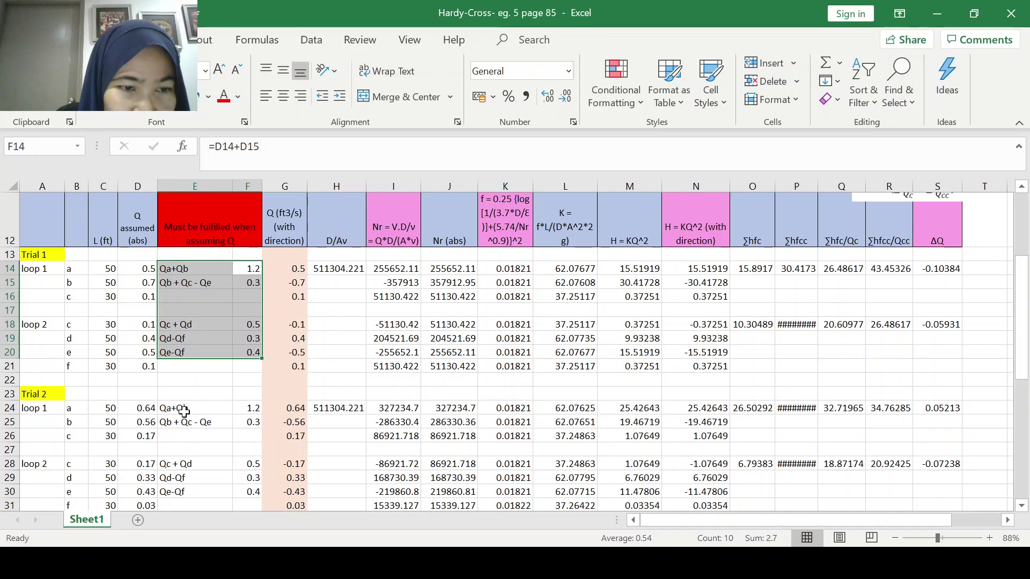
drag(184, 408, 252, 487)
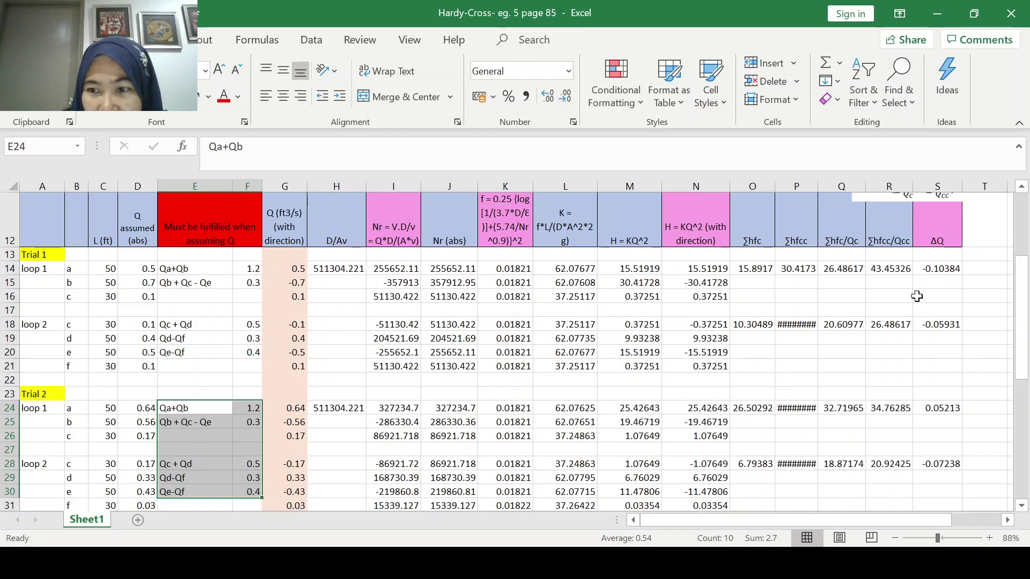
drag(919, 406, 934, 465)
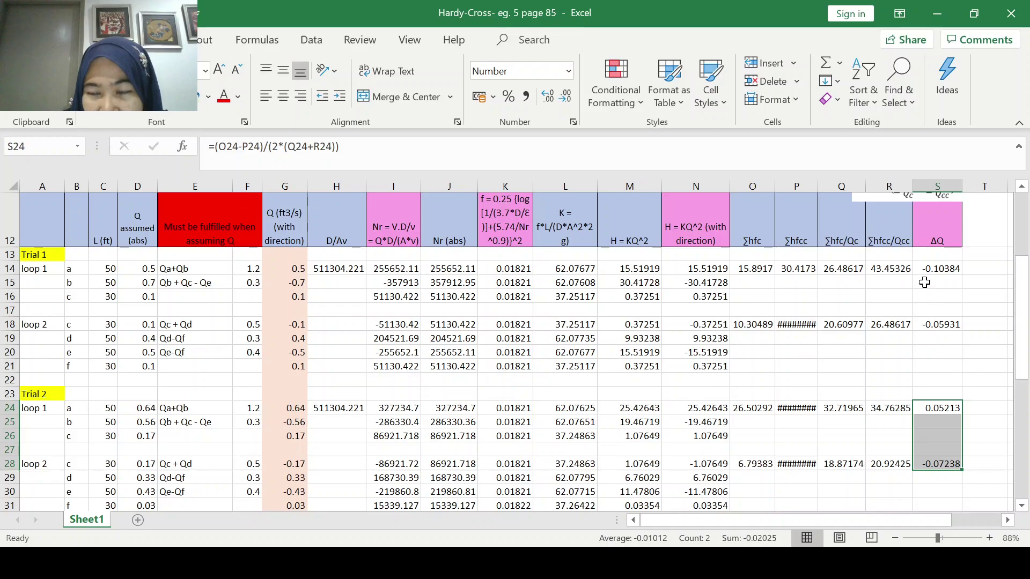
drag(929, 271, 938, 320)
drag(934, 411, 937, 459)
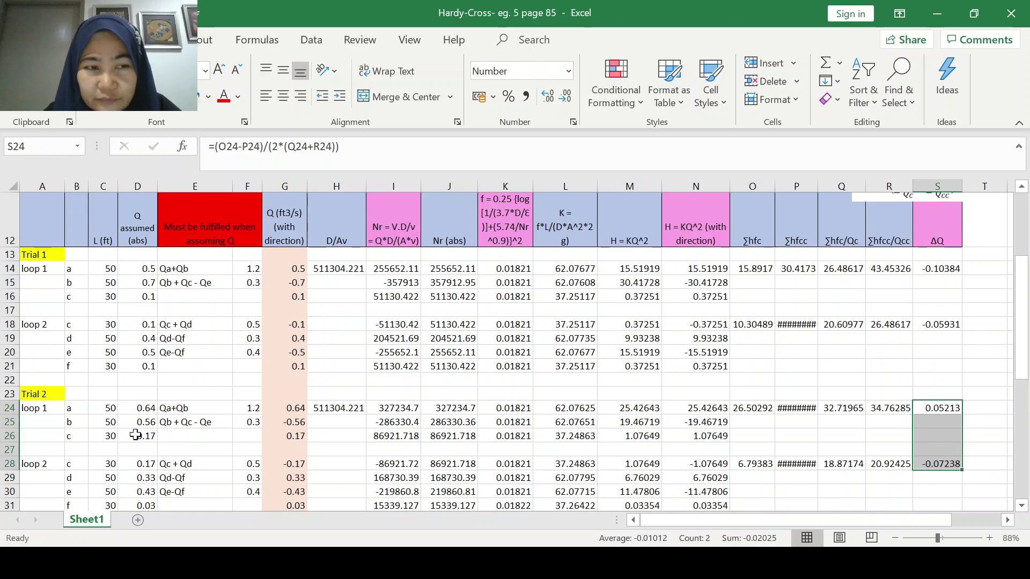
scroll(135, 435, down, 1)
scroll(135, 435, down, 2)
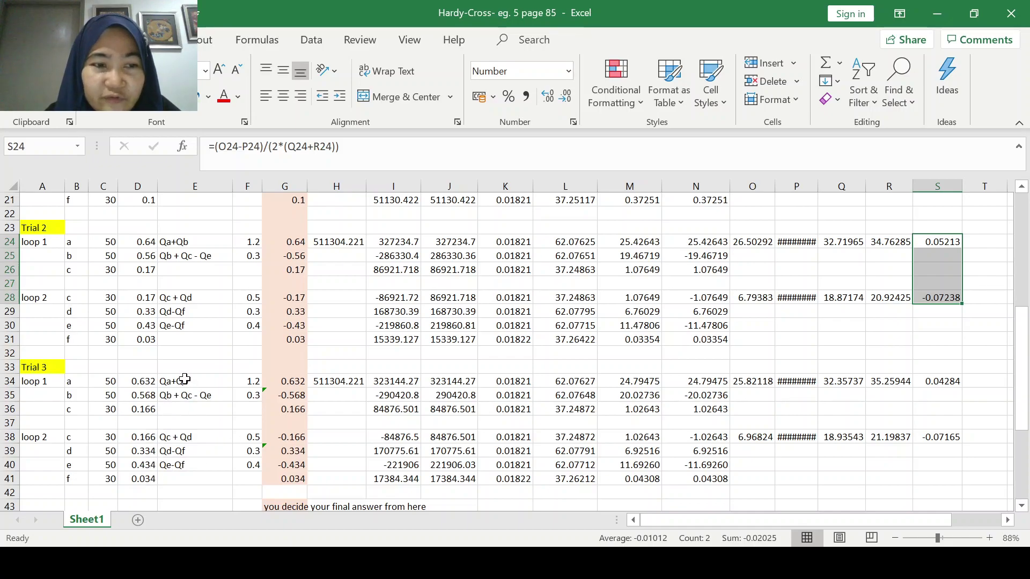
drag(184, 381, 236, 469)
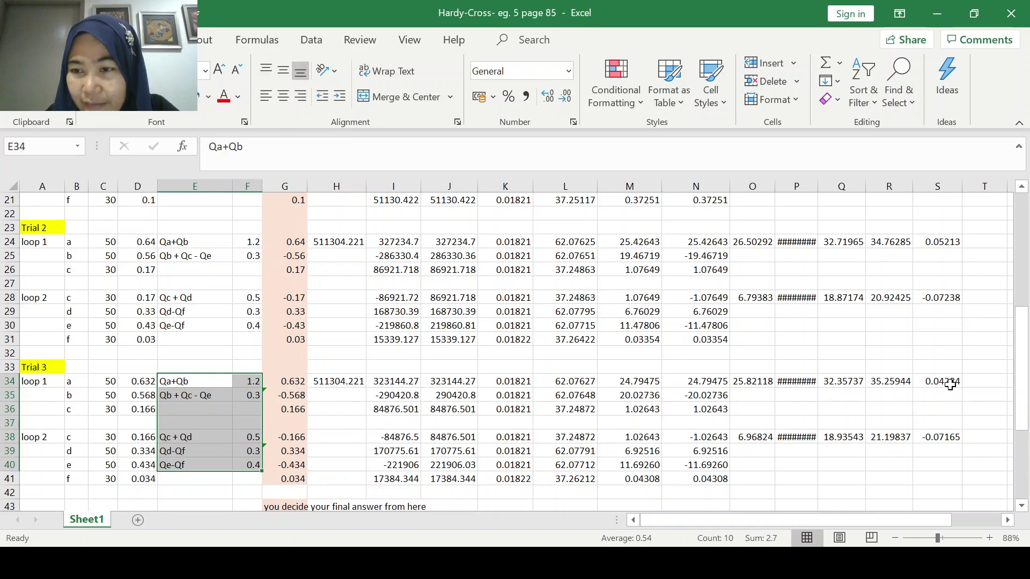
scroll(949, 382, up, 4)
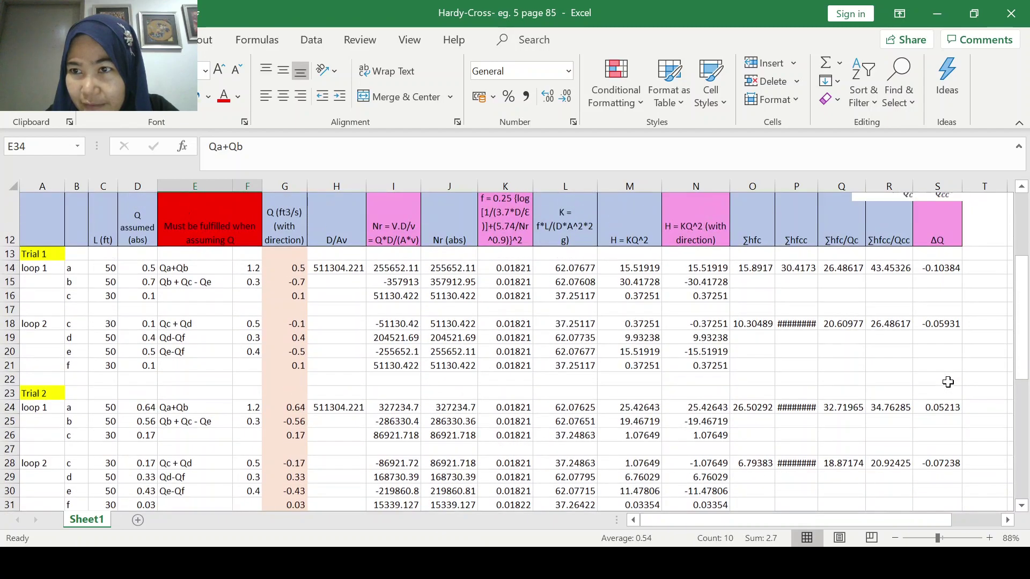
scroll(948, 382, down, 1)
scroll(949, 382, down, 2)
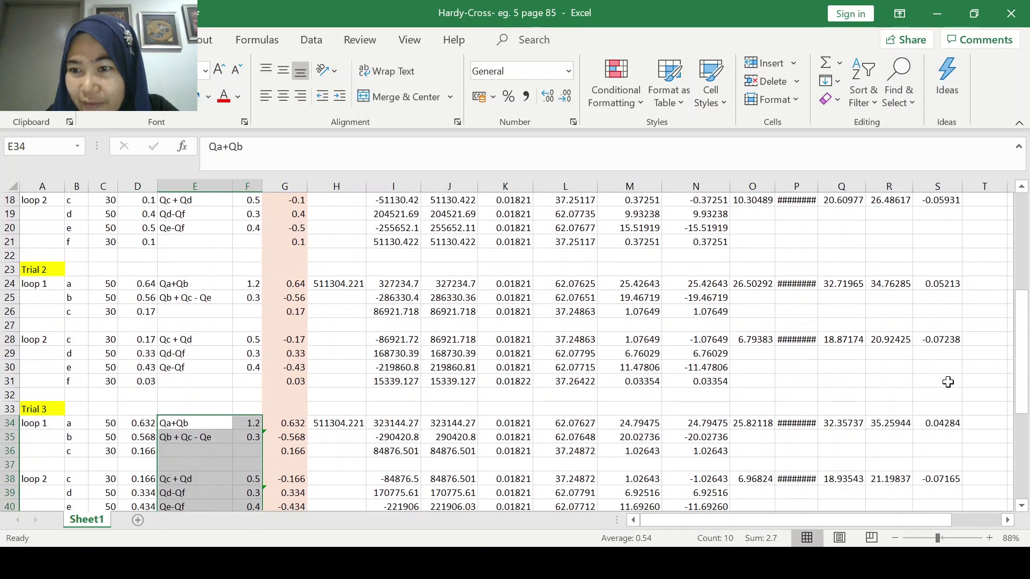
scroll(948, 382, down, 1)
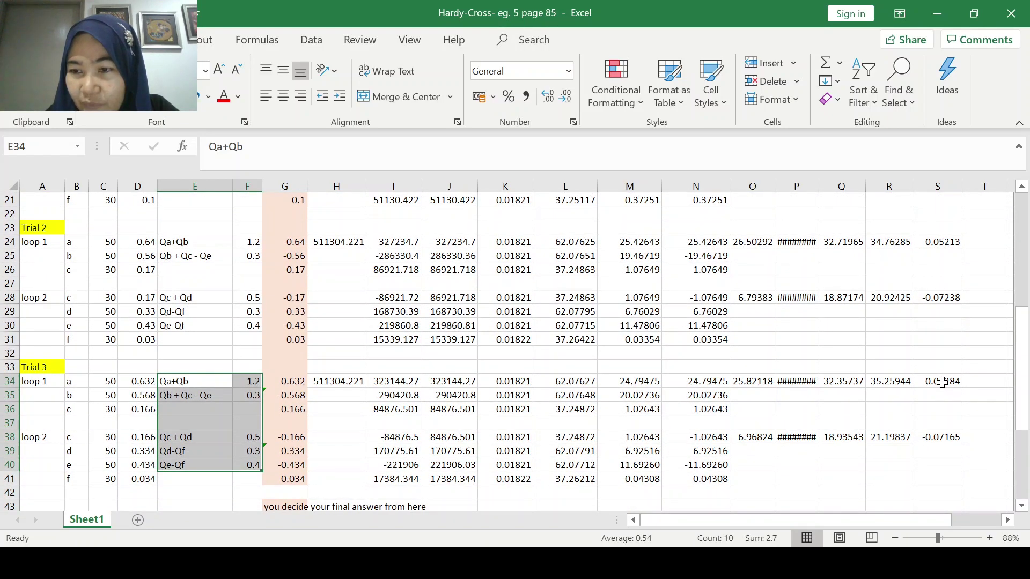
click(942, 382)
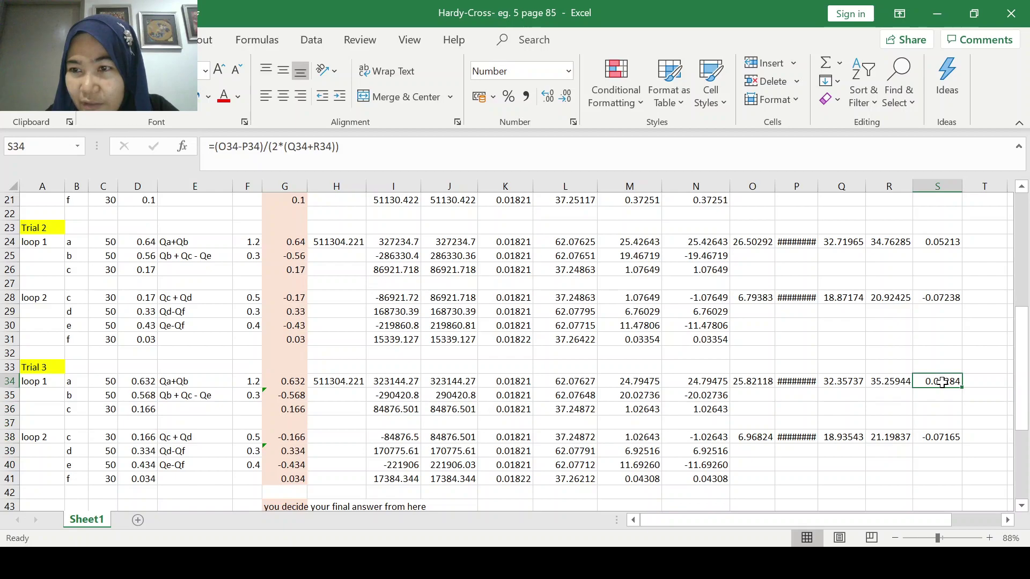
click(939, 437)
click(945, 242)
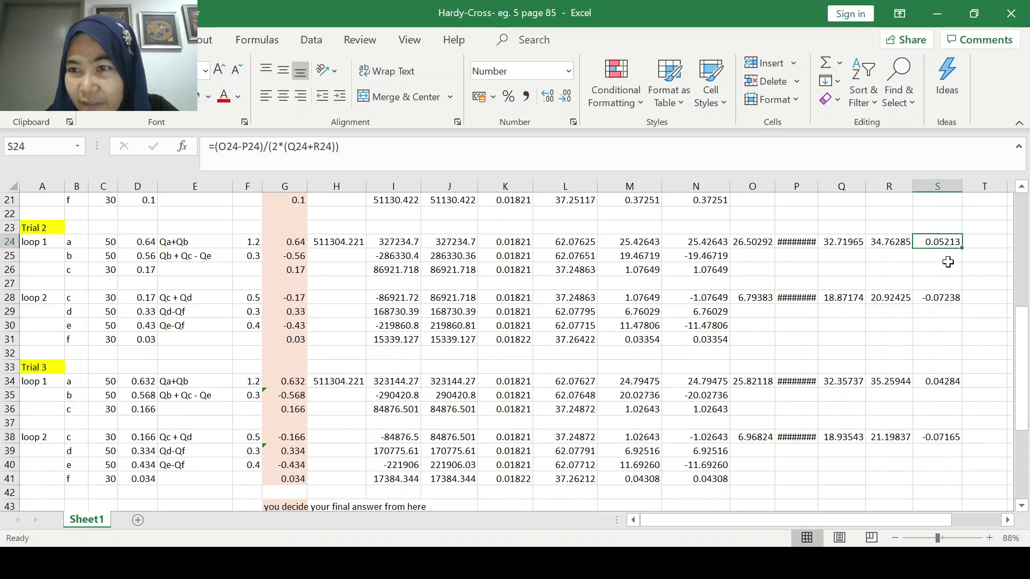
click(946, 298)
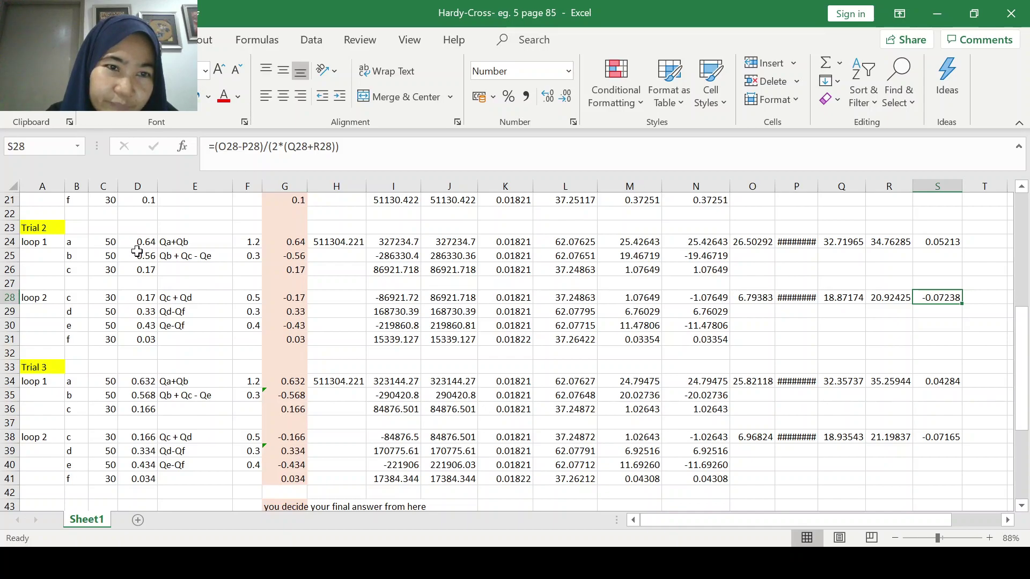
drag(291, 242, 304, 340)
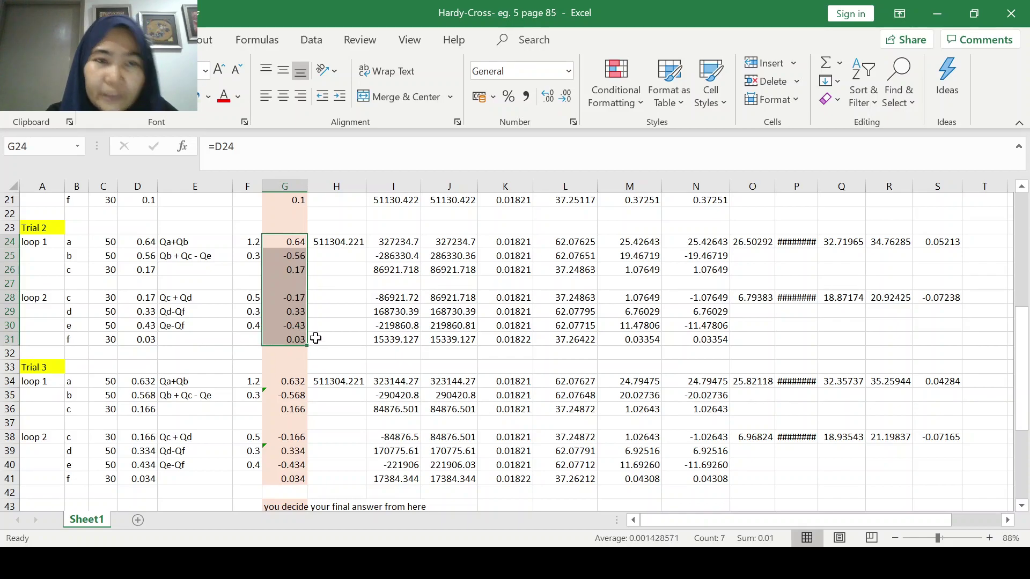